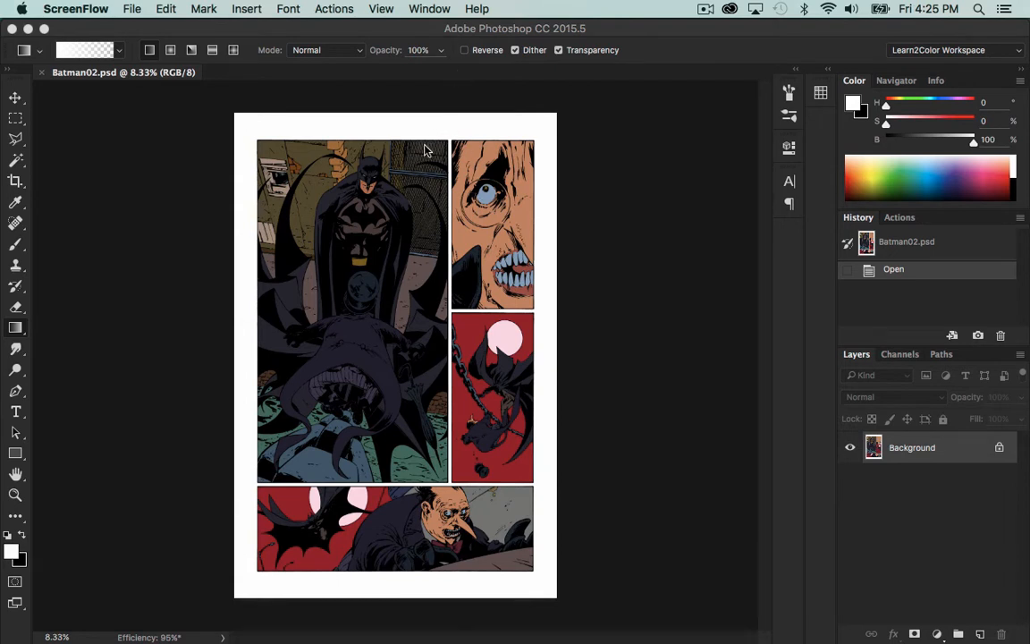
Step: Examine the flat-coloured comic page up close, from Batman's head down to the caped figure below, and return to the full page
{"action": "left_click", "coordinate": [579, 227]}
{"action": "key", "text": "z"}
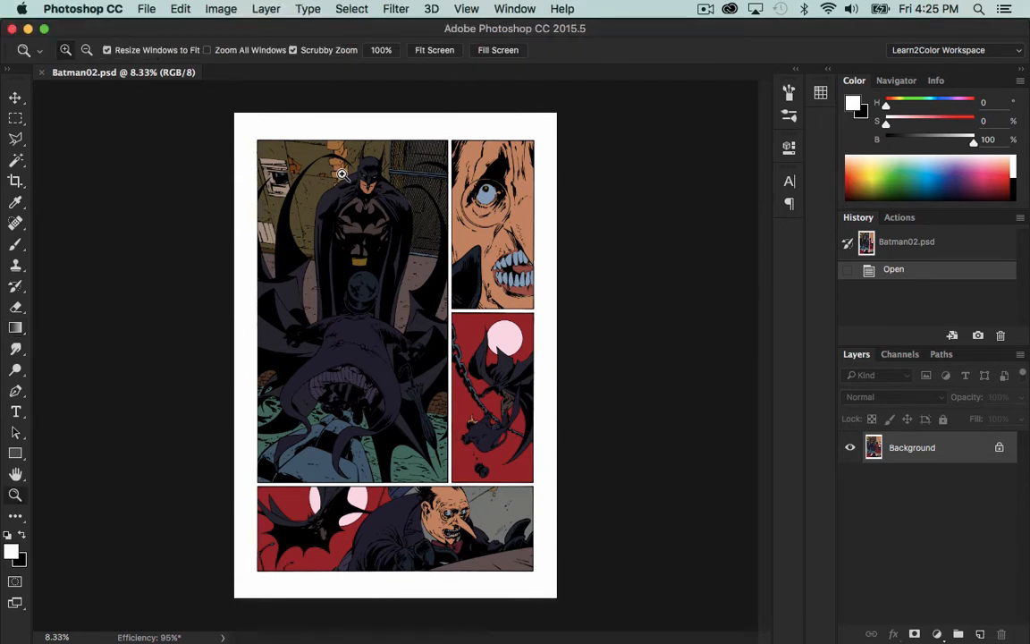
{"action": "left_click_drag", "start_coordinate": [396, 141], "coordinate": [471, 173]}
{"action": "key", "text": "space"}
{"action": "left_click_drag", "start_coordinate": [284, 374], "coordinate": [537, 369]}
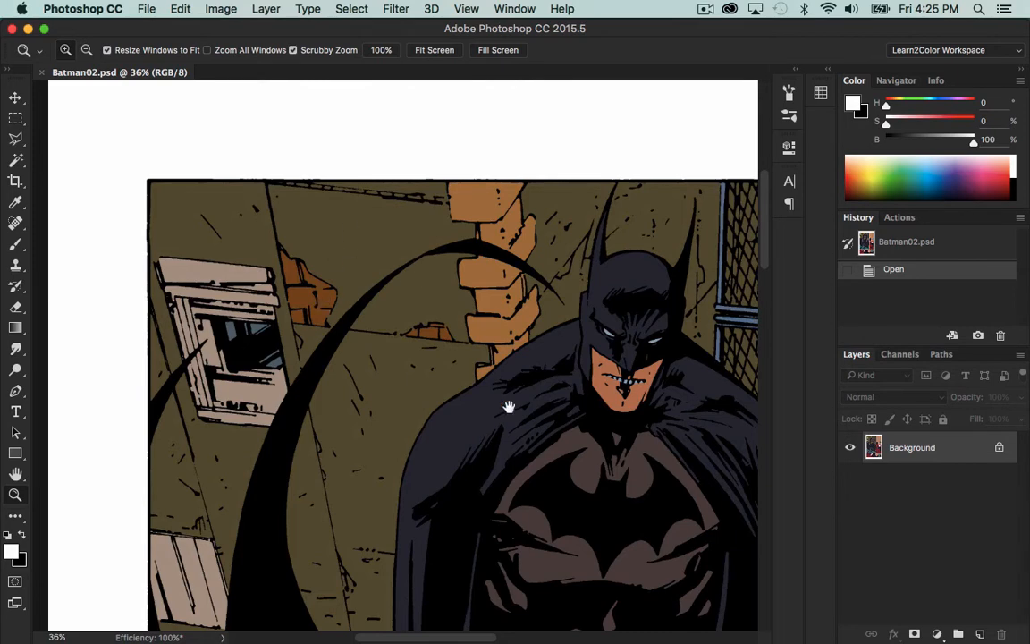
{"action": "left_click_drag", "start_coordinate": [683, 531], "coordinate": [544, 341]}
{"action": "scroll", "coordinate": [584, 347], "scroll_direction": "down", "scroll_amount": 10}
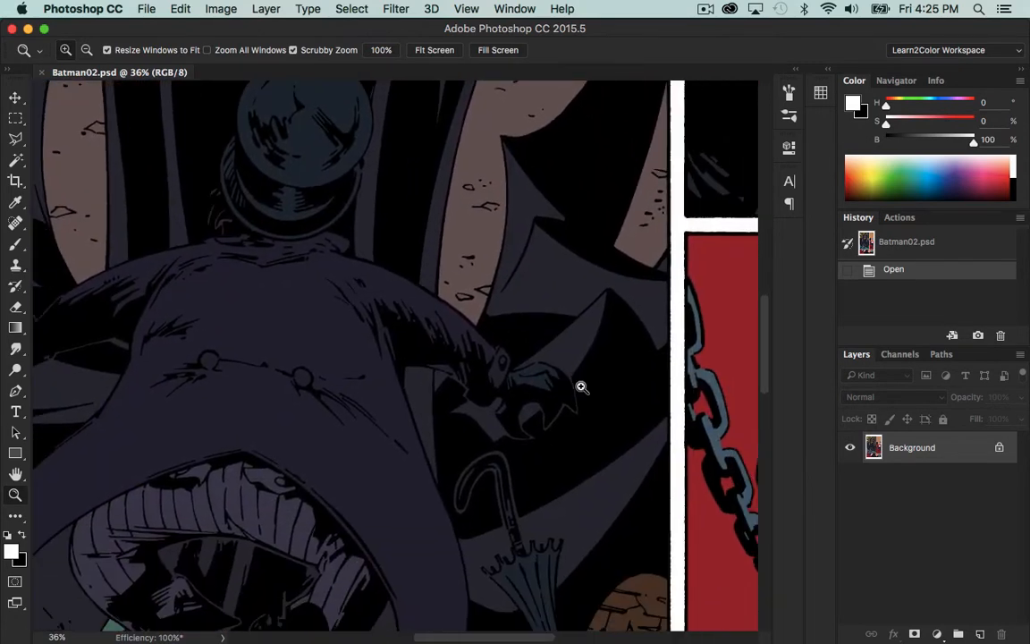
{"action": "key", "text": "super+0"}
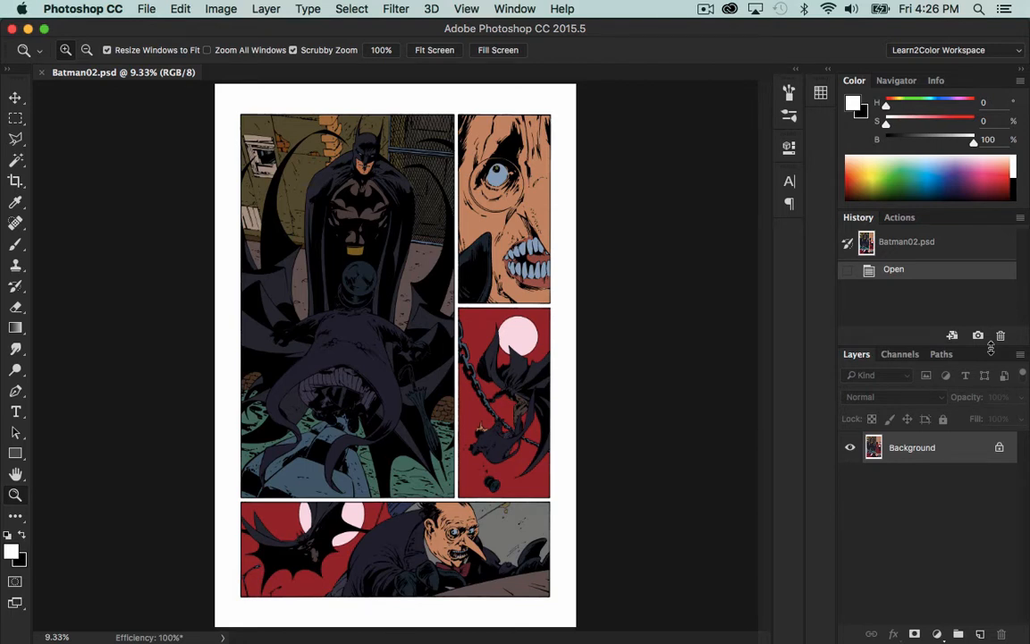
Step: Duplicate the Background layer and name the copy "Local Color"
{"action": "left_click_drag", "start_coordinate": [966, 448], "coordinate": [980, 633]}
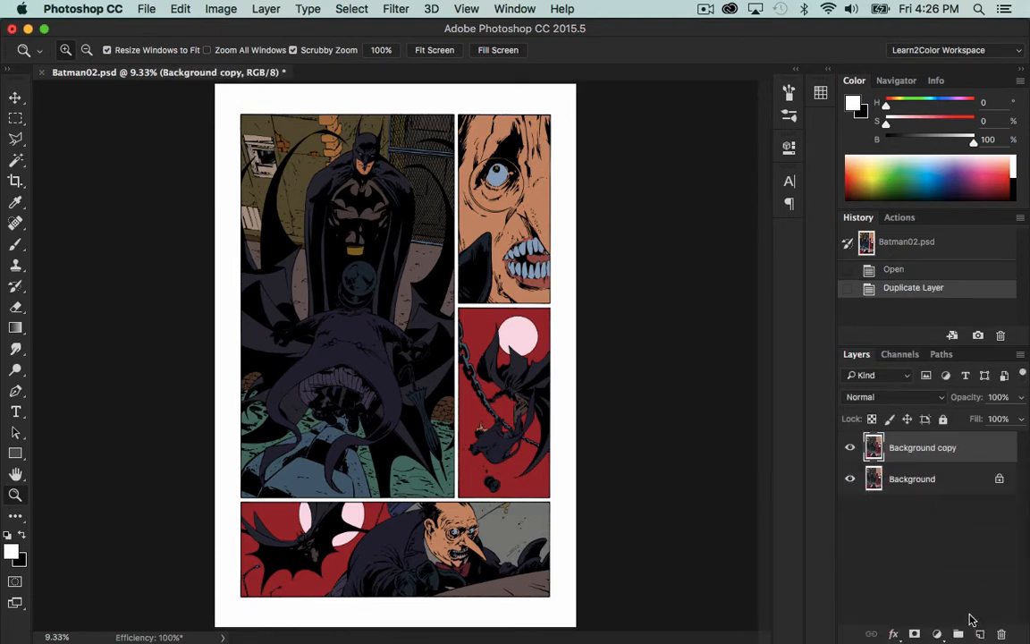
{"action": "double_click", "coordinate": [929, 448]}
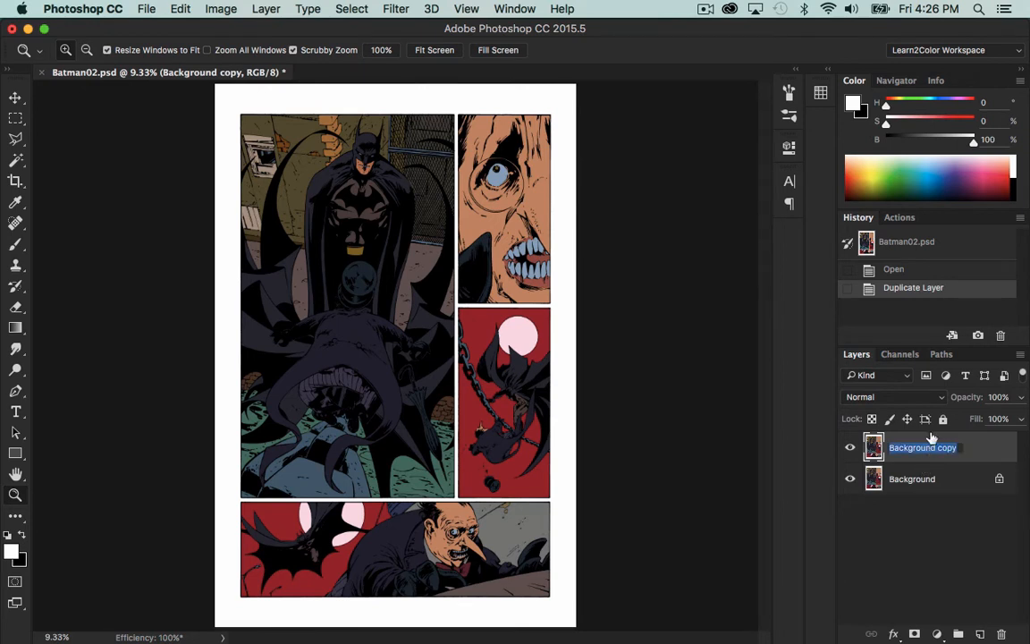
{"action": "type", "text": "Local "}
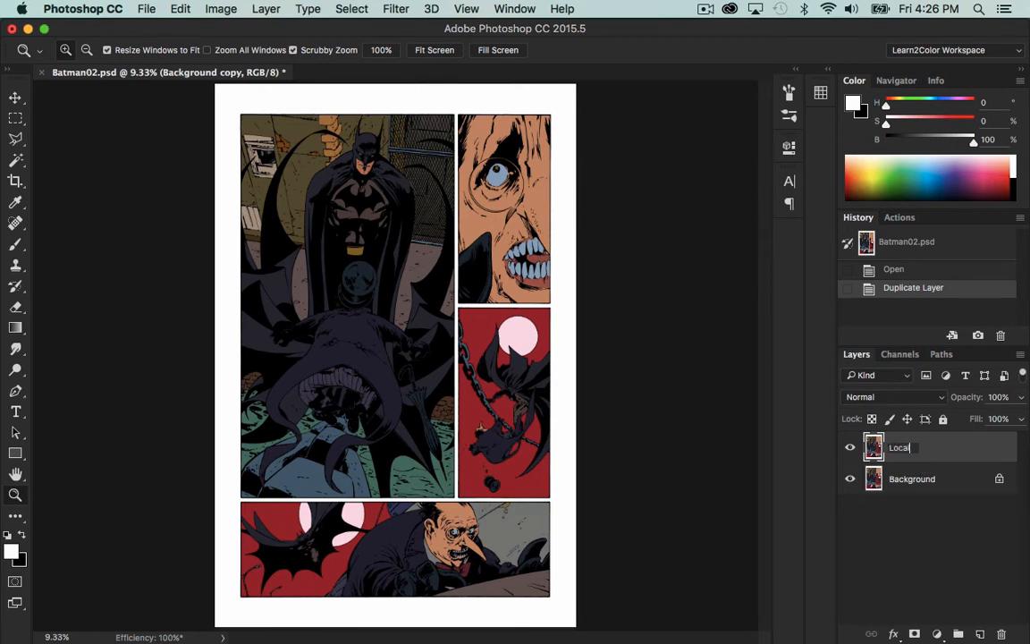
{"action": "type", "text": "Color"}
{"action": "key", "text": "Return"}
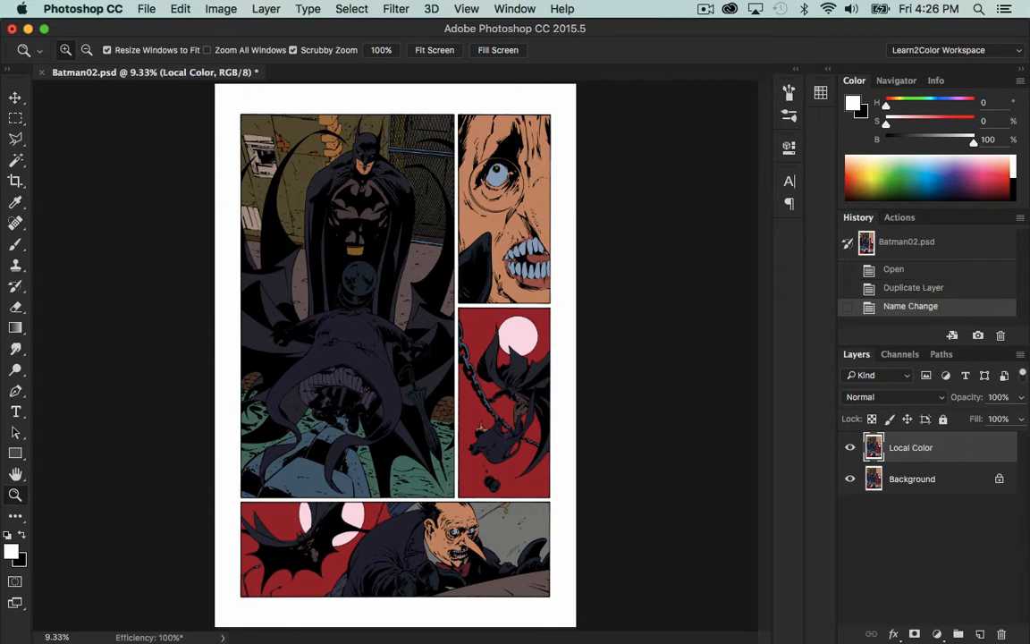
Step: Hide the Local Color layer and add a new layer named "Color" directly above Background
{"action": "left_click", "coordinate": [850, 448]}
{"action": "left_click", "coordinate": [913, 483]}
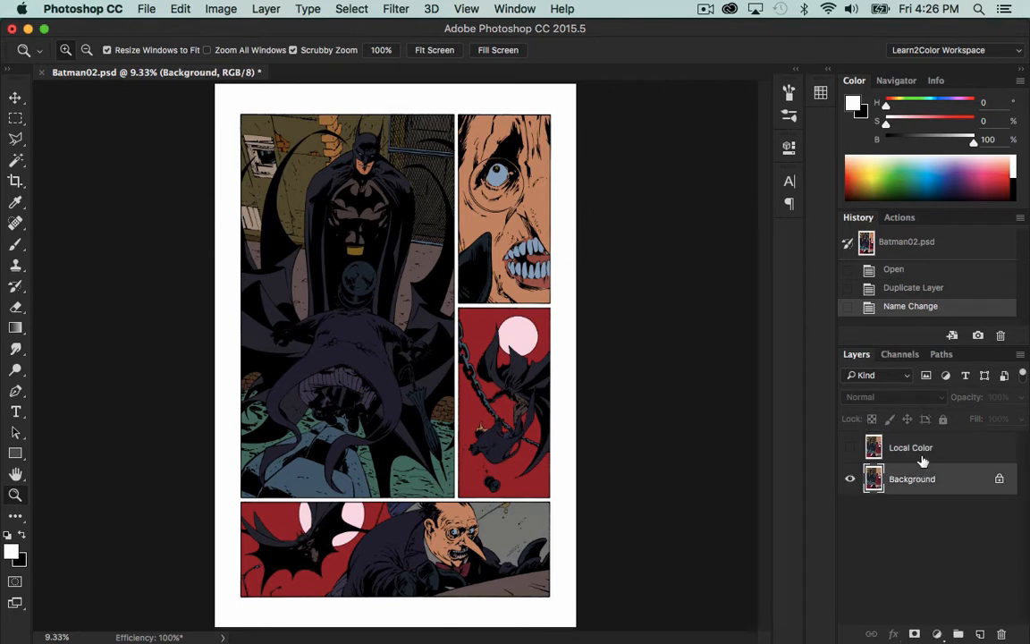
{"action": "left_click", "coordinate": [981, 634]}
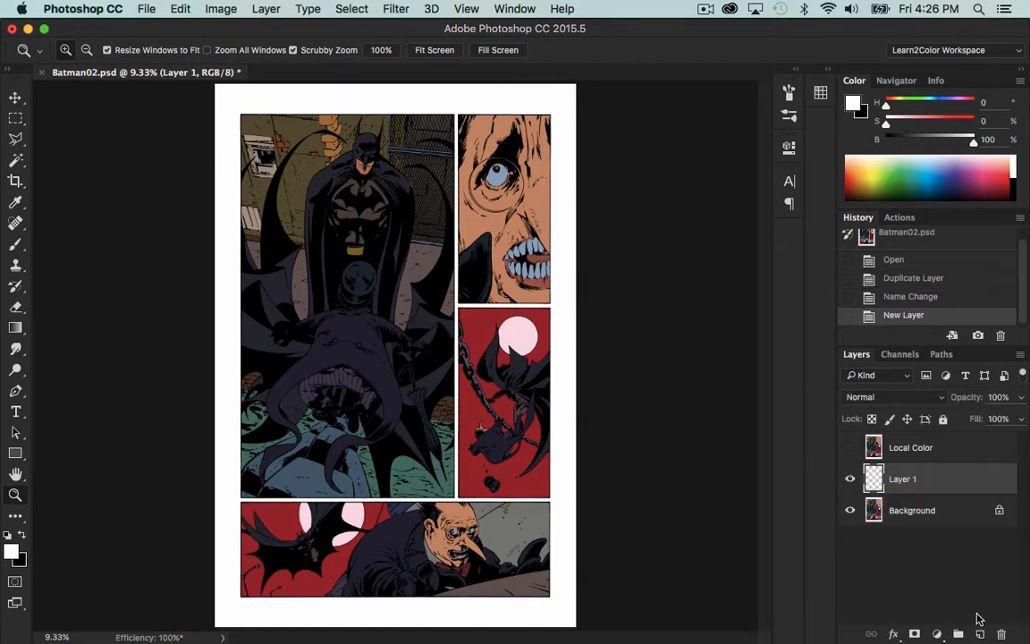
{"action": "key", "text": "c"}
{"action": "key", "text": "o"}
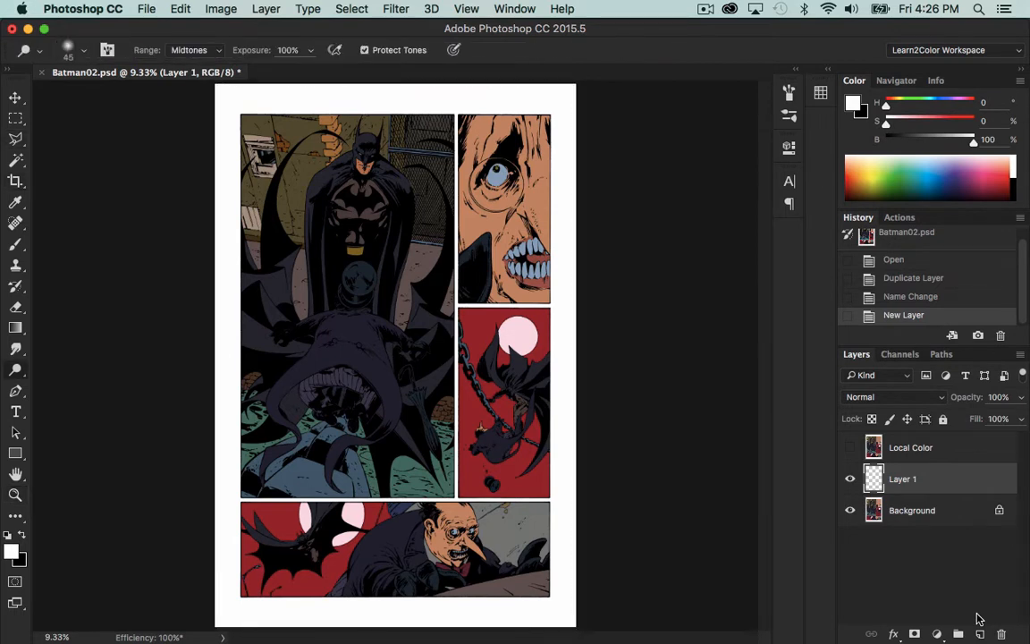
{"action": "double_click", "coordinate": [905, 481]}
{"action": "type", "text": "Color"}
{"action": "key", "text": "Return"}
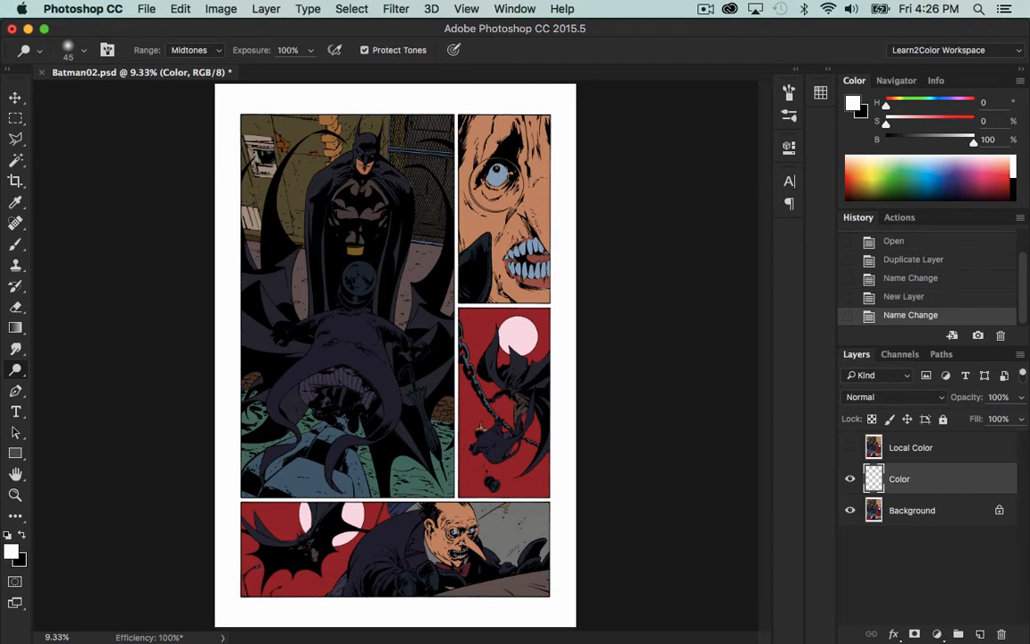
Step: Set the Color layer's blending mode to Color
{"action": "left_click", "coordinate": [939, 396]}
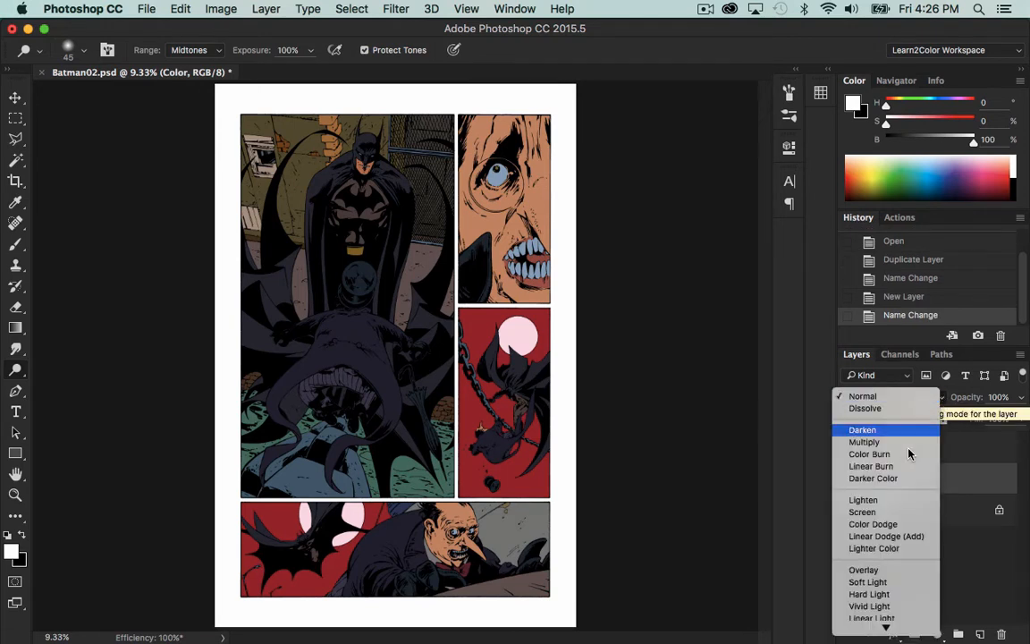
{"action": "mouse_move", "coordinate": [901, 626]}
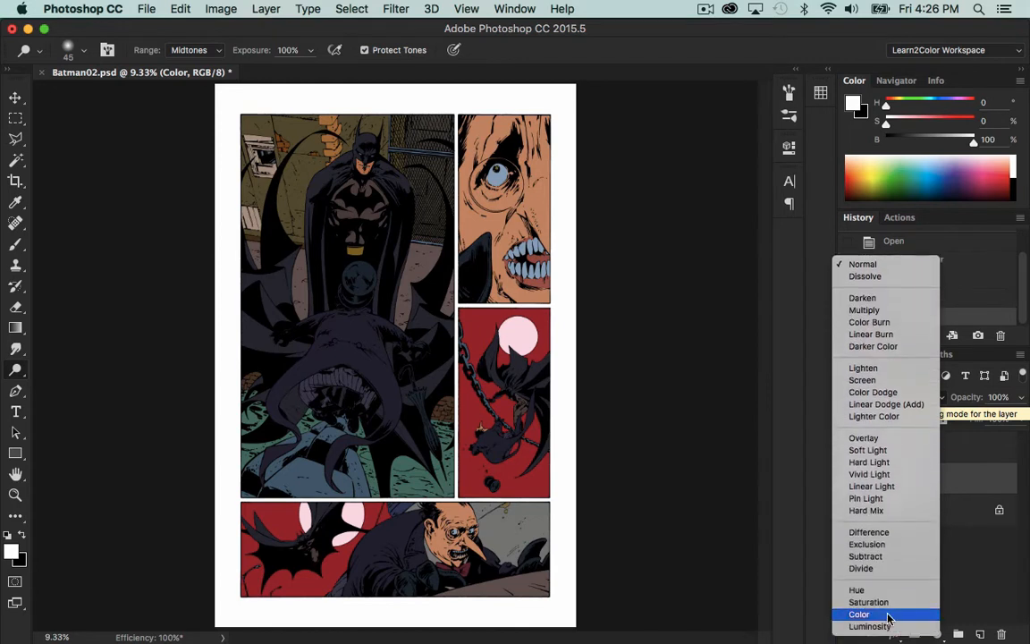
{"action": "left_click", "coordinate": [889, 614]}
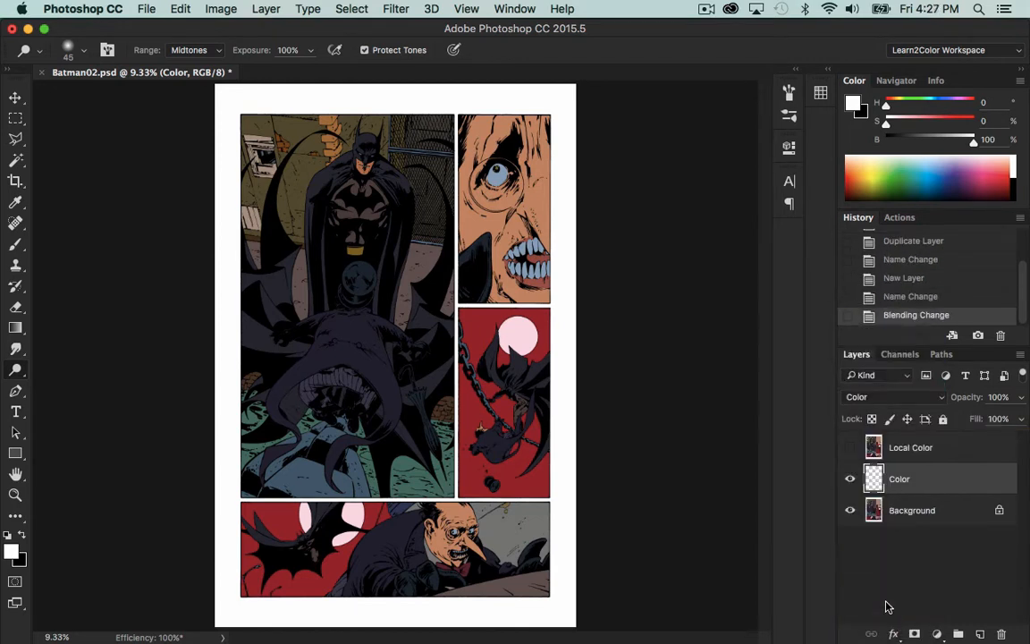
Step: Add two new layers between Background and Color, naming the upper one "Mult 40" and the lower one "Mult"
{"action": "left_click", "coordinate": [959, 513]}
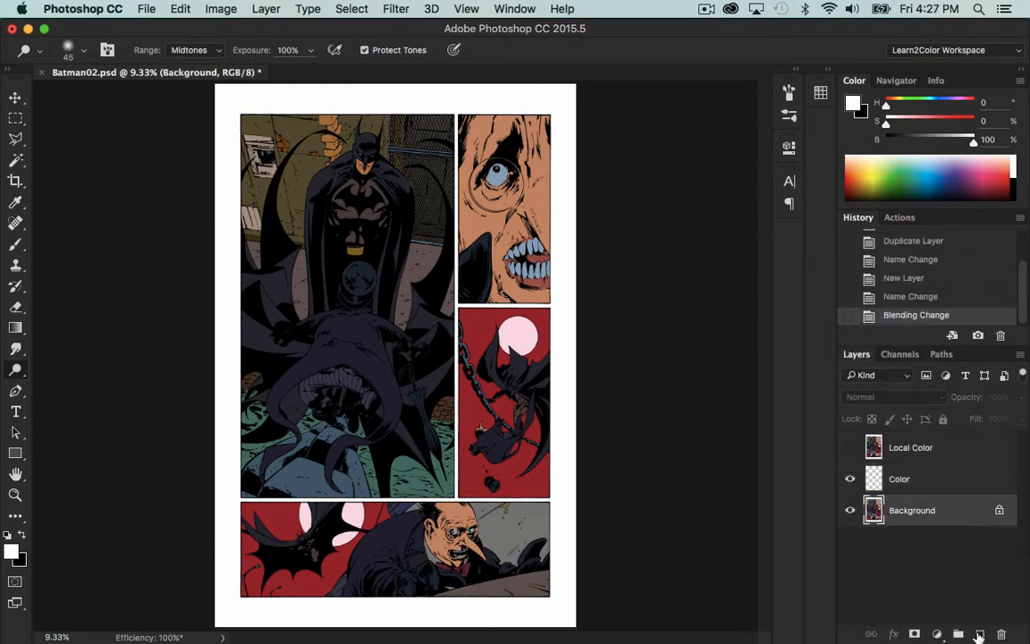
{"action": "left_click", "coordinate": [980, 634]}
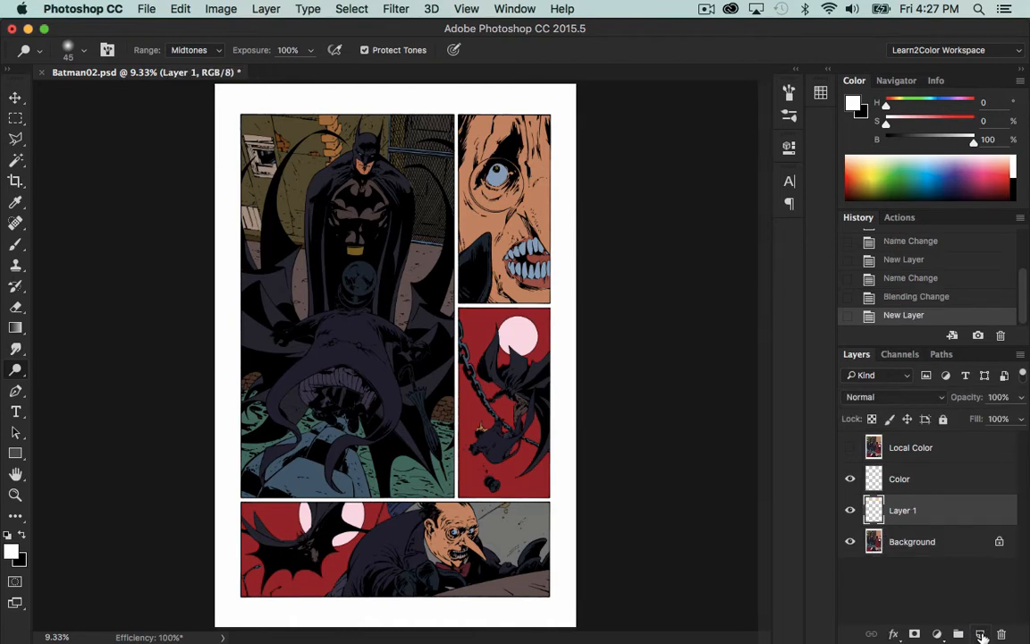
{"action": "left_click", "coordinate": [980, 634]}
{"action": "double_click", "coordinate": [903, 509]}
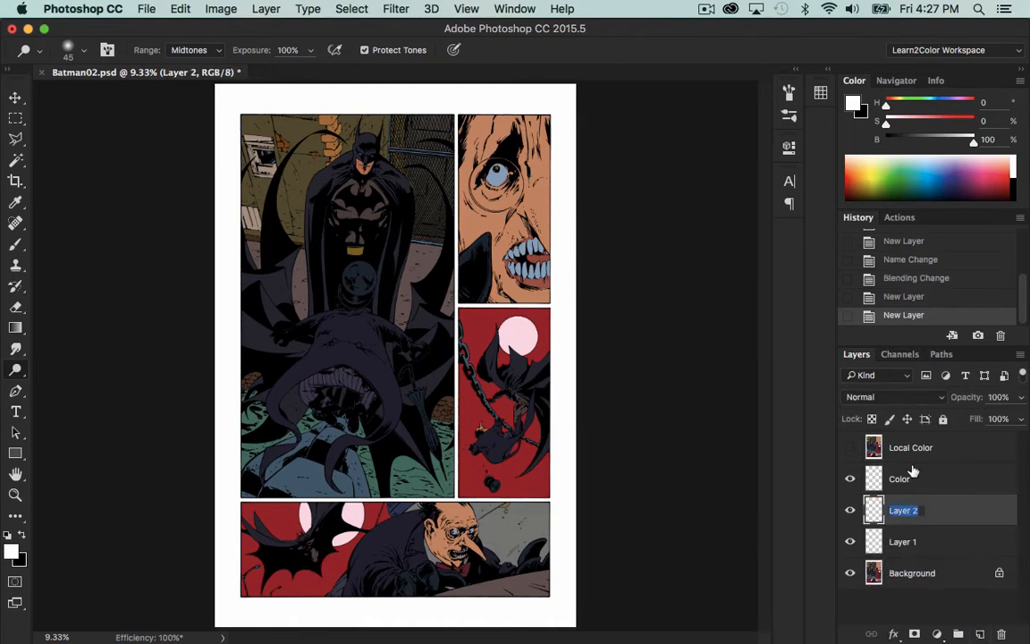
{"action": "type", "text": "Mult 40"}
{"action": "double_click", "coordinate": [900, 543]}
{"action": "type", "text": "Mult"}
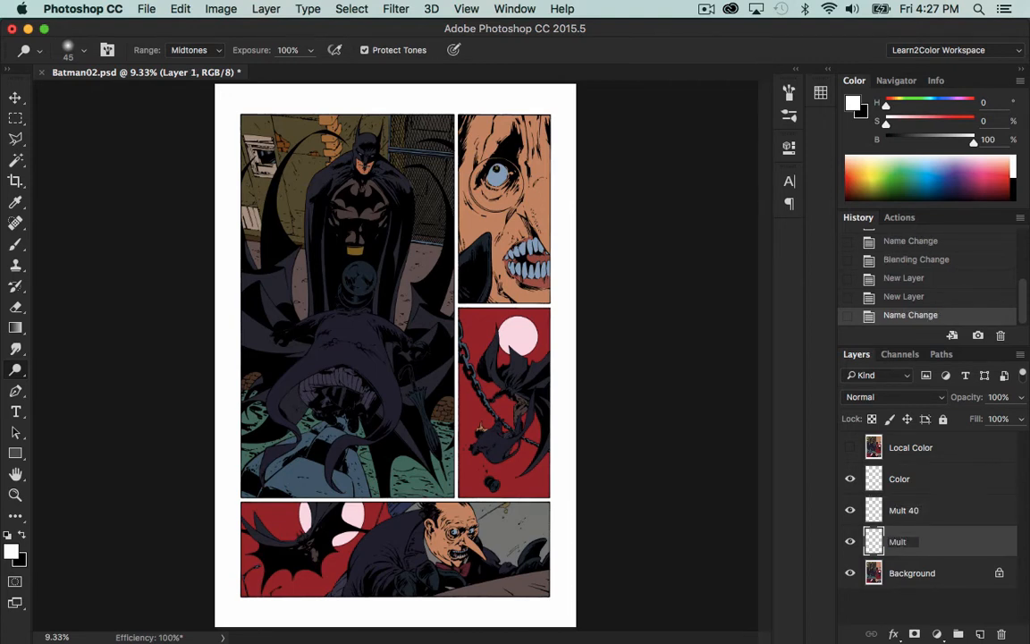
{"action": "key", "text": "Return"}
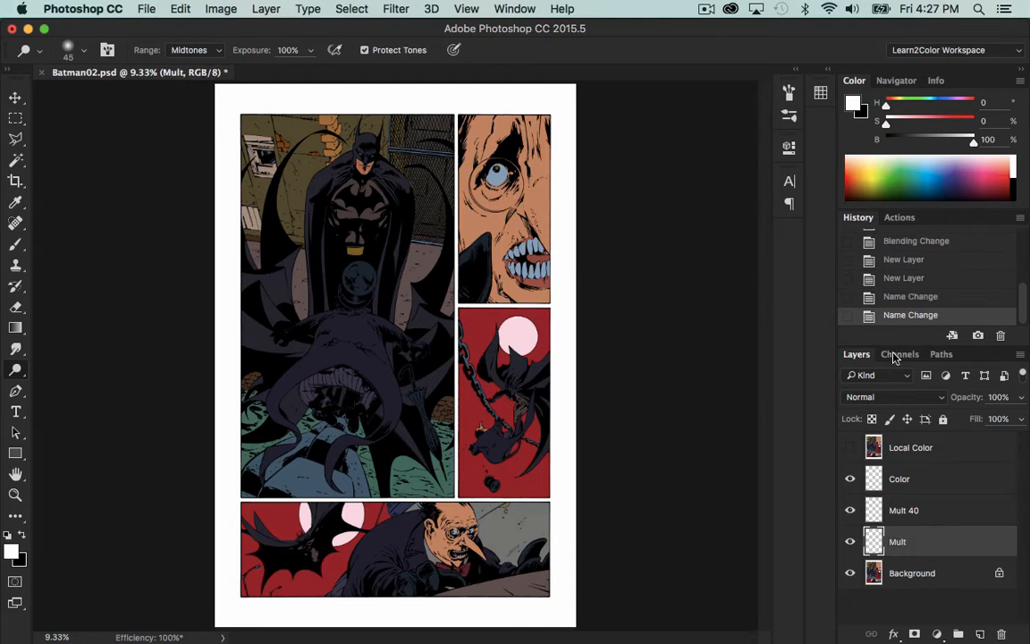
Step: Set the blending mode of both the Mult 40 and Mult layers to Multiply
{"action": "key", "text": "alt+bracketright"}
{"action": "left_click", "coordinate": [908, 398]}
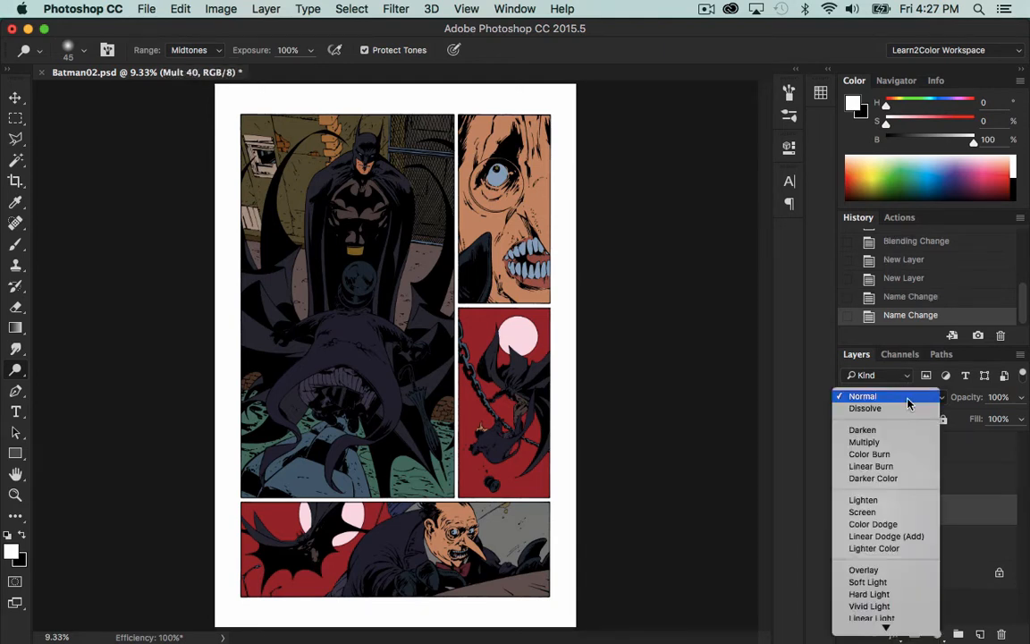
{"action": "left_click", "coordinate": [903, 441]}
{"action": "key", "text": "alt+bracketleft"}
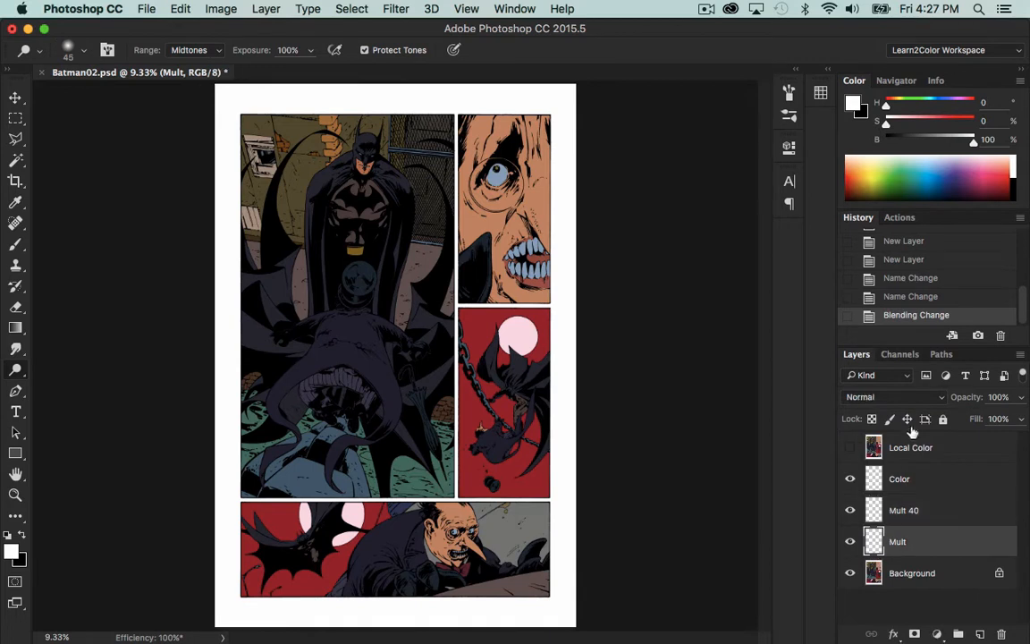
{"action": "left_click", "coordinate": [917, 397]}
{"action": "left_click", "coordinate": [863, 440]}
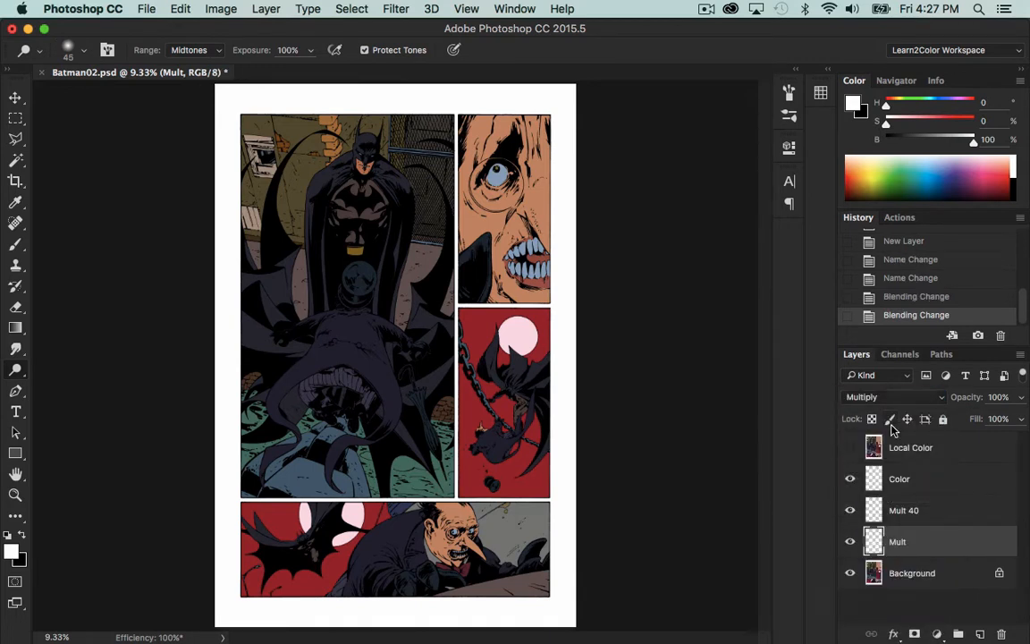
Step: Set the Mult 40 layer's opacity to 40%
{"action": "left_click", "coordinate": [912, 512]}
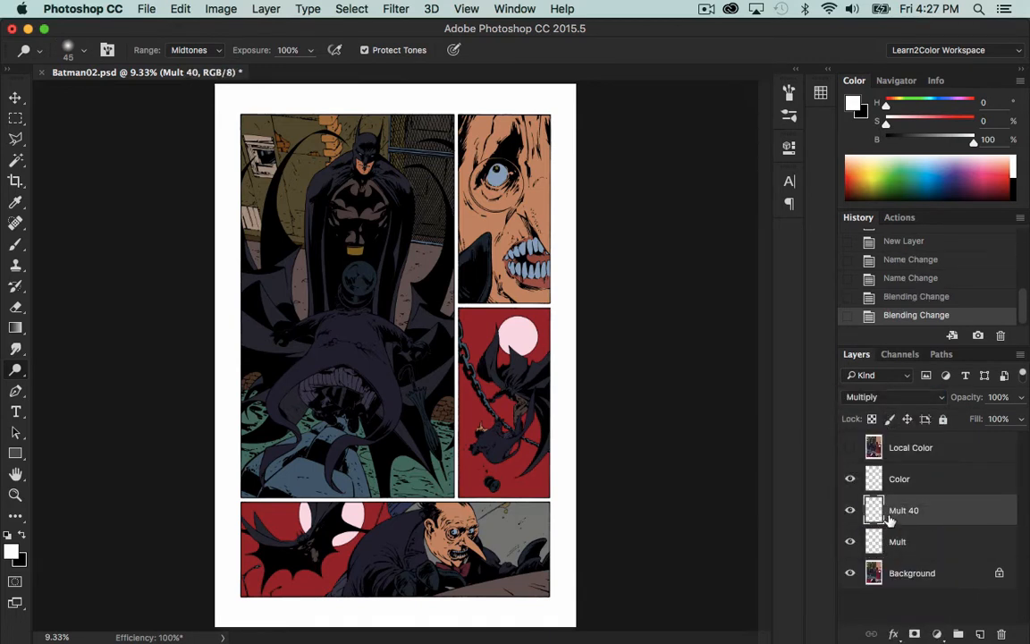
{"action": "left_click", "coordinate": [998, 399]}
{"action": "type", "text": "40"}
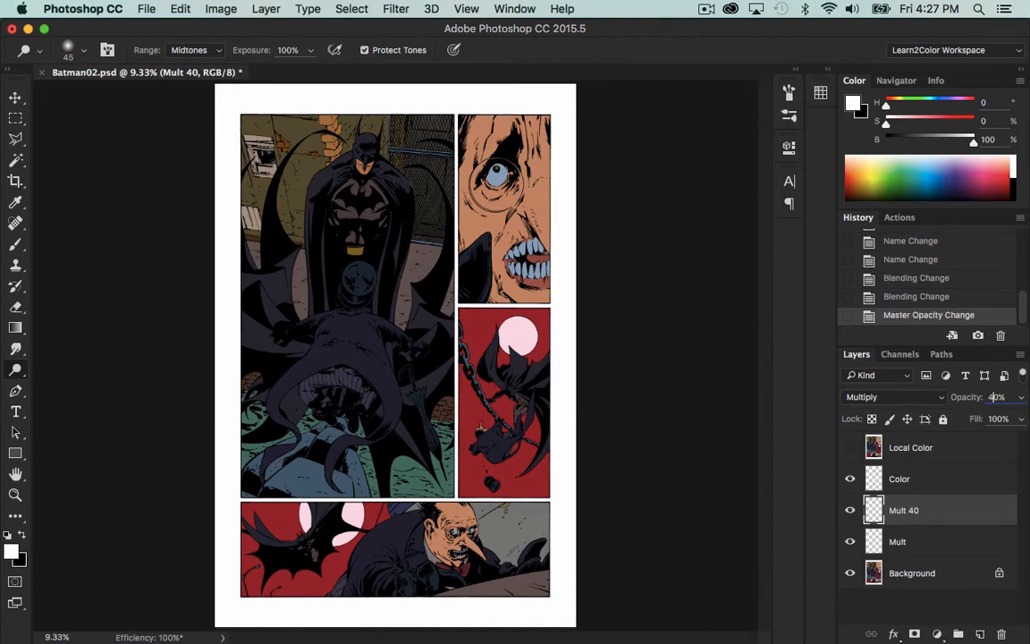
Step: Group the Color, Mult 40 and Mult layers and expand the group to show its layers
{"action": "left_click", "coordinate": [933, 481]}
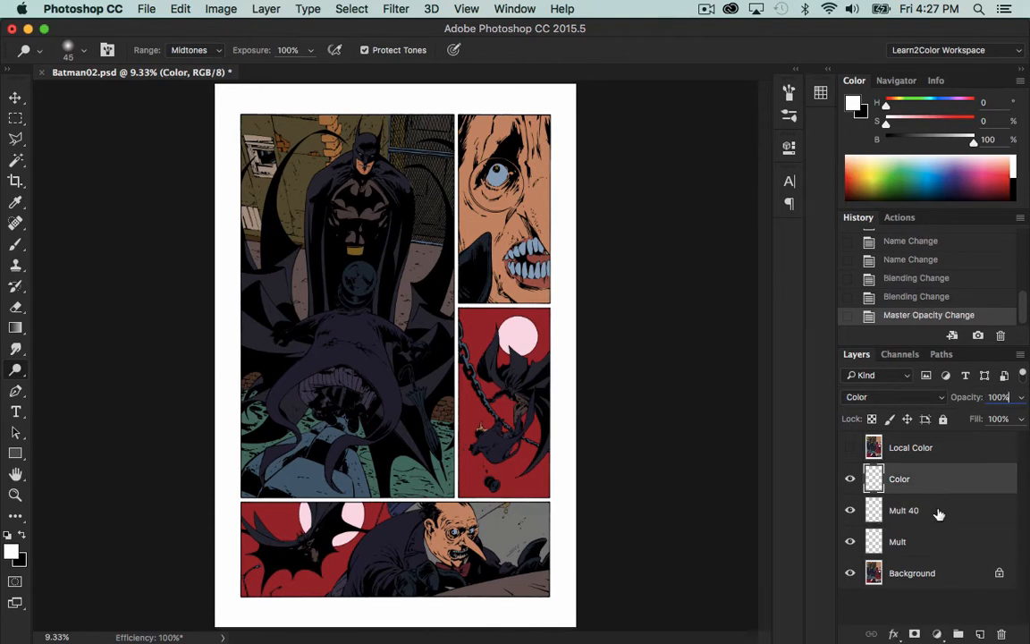
{"action": "left_click", "coordinate": [927, 543], "text": "shift"}
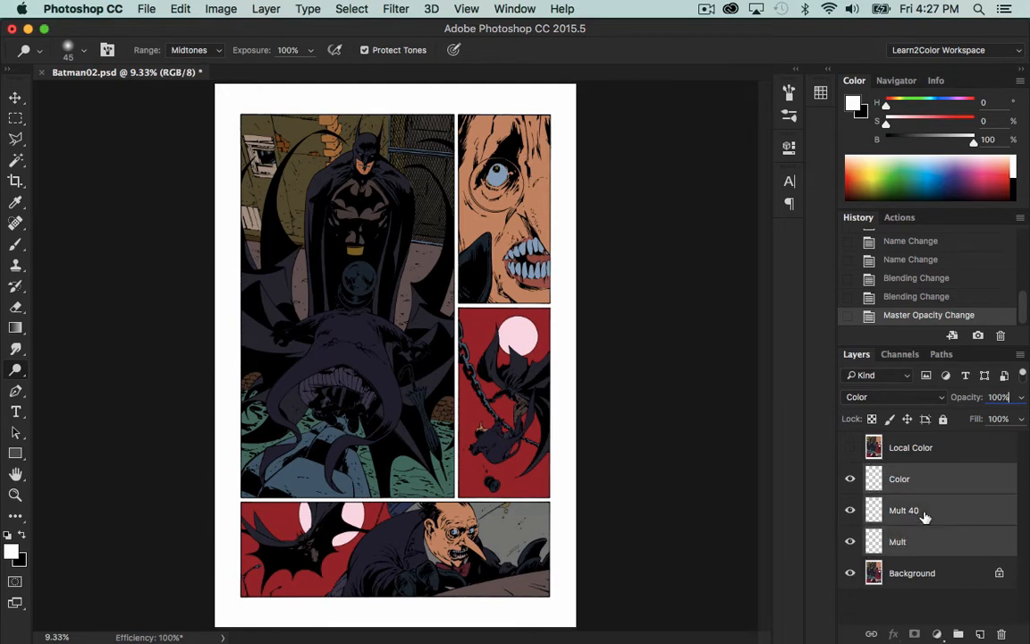
{"action": "key", "text": "super+g"}
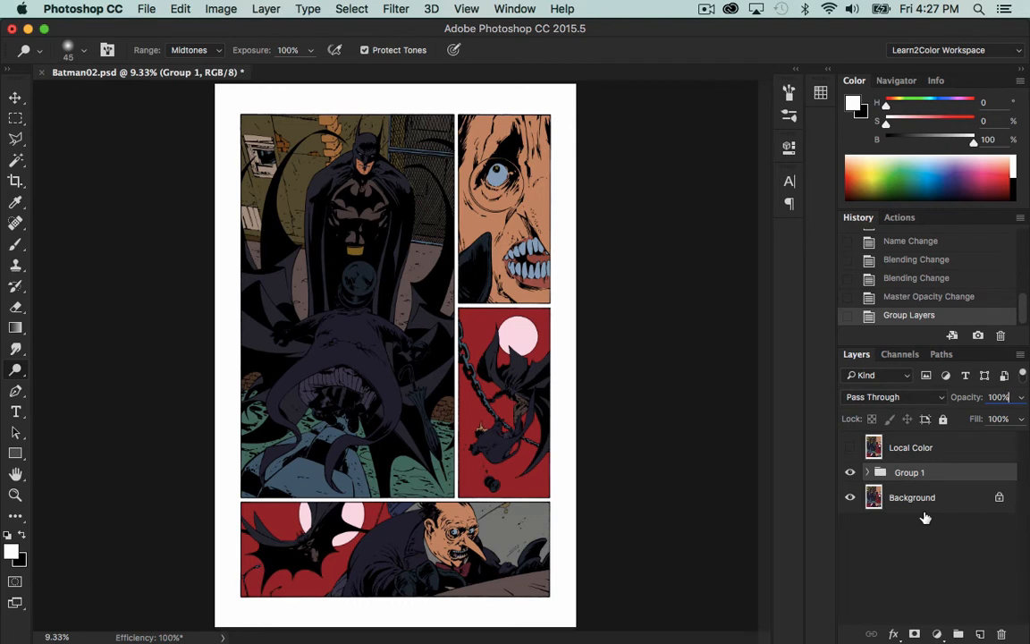
{"action": "left_click", "coordinate": [869, 472]}
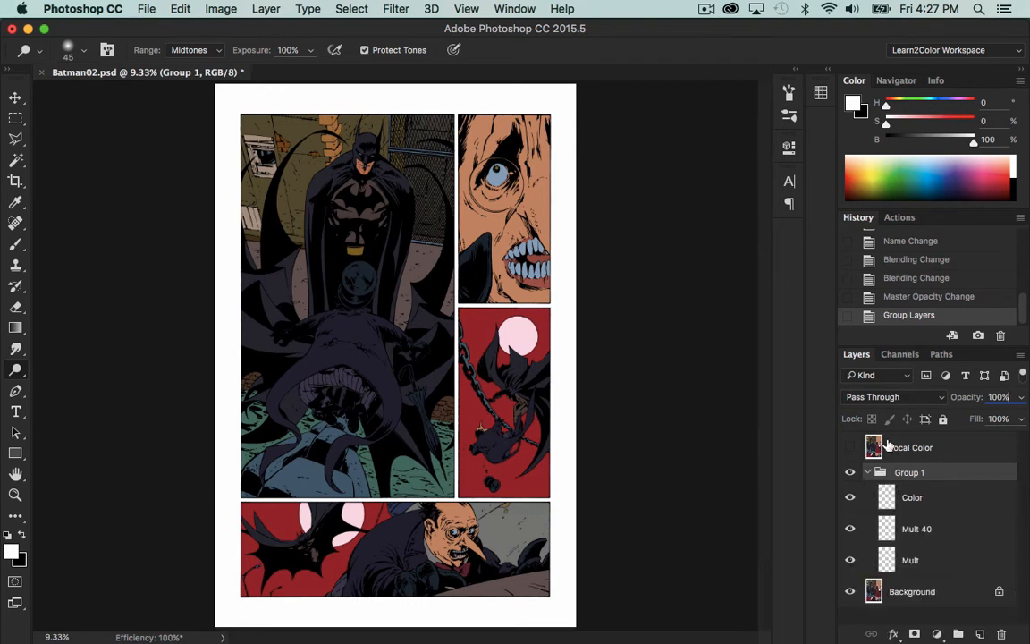
Step: With the Color layer active, select the whole canvas and subtract the pink moon and red background colours using the Magic Wand
{"action": "left_click", "coordinate": [917, 501]}
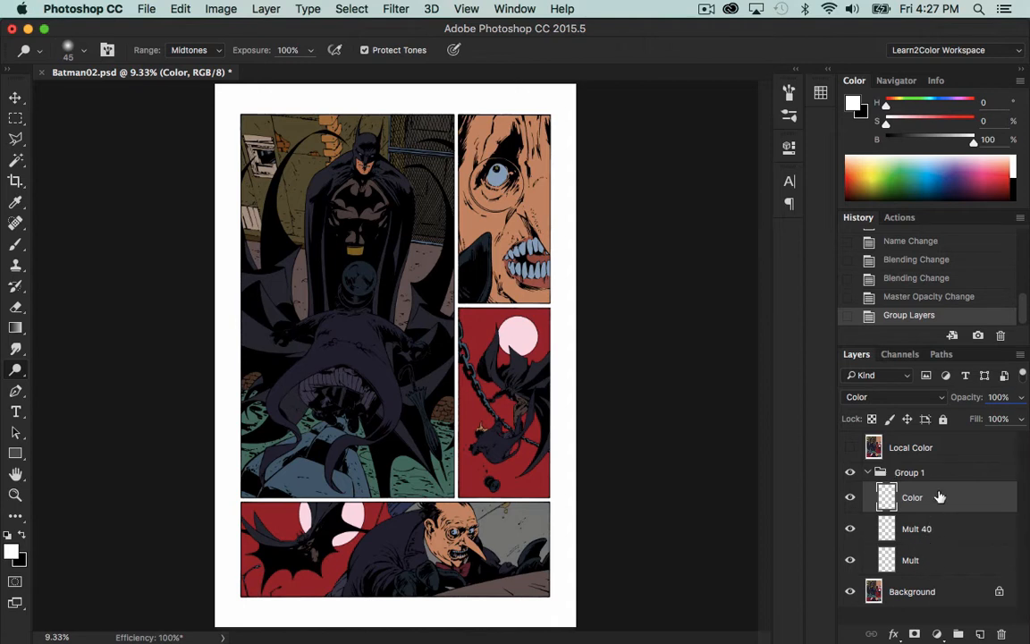
{"action": "key", "text": "Return"}
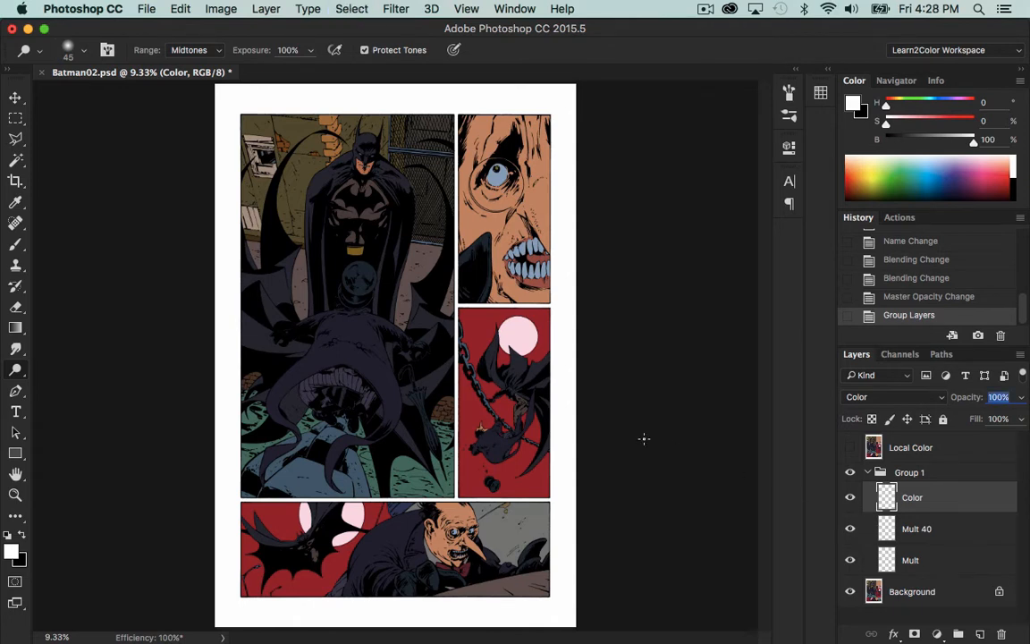
{"action": "left_click", "coordinate": [565, 404]}
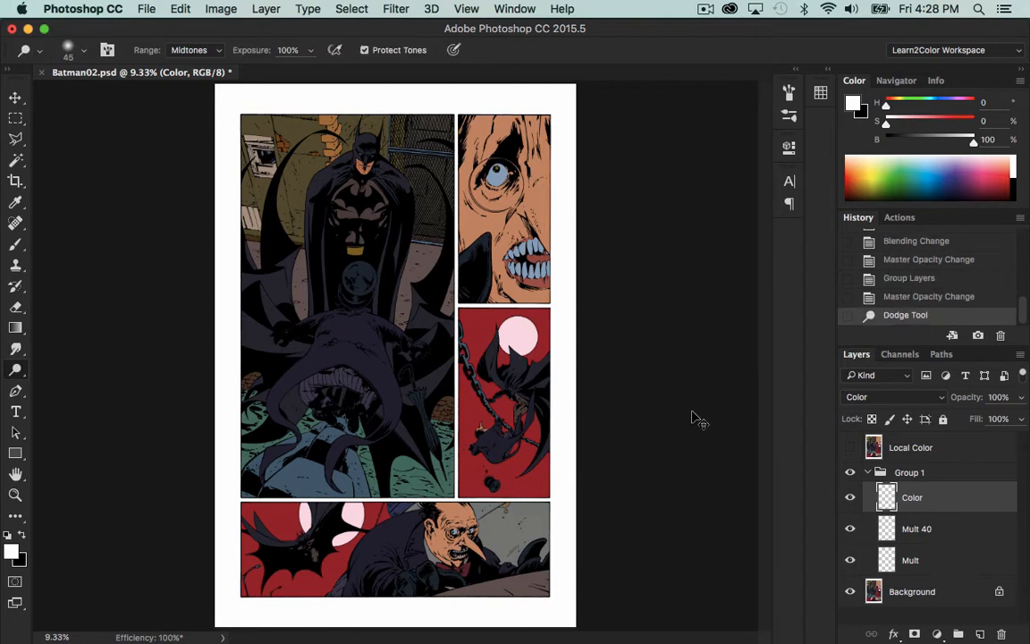
{"action": "key", "text": "ctrl+a"}
{"action": "key", "text": "w"}
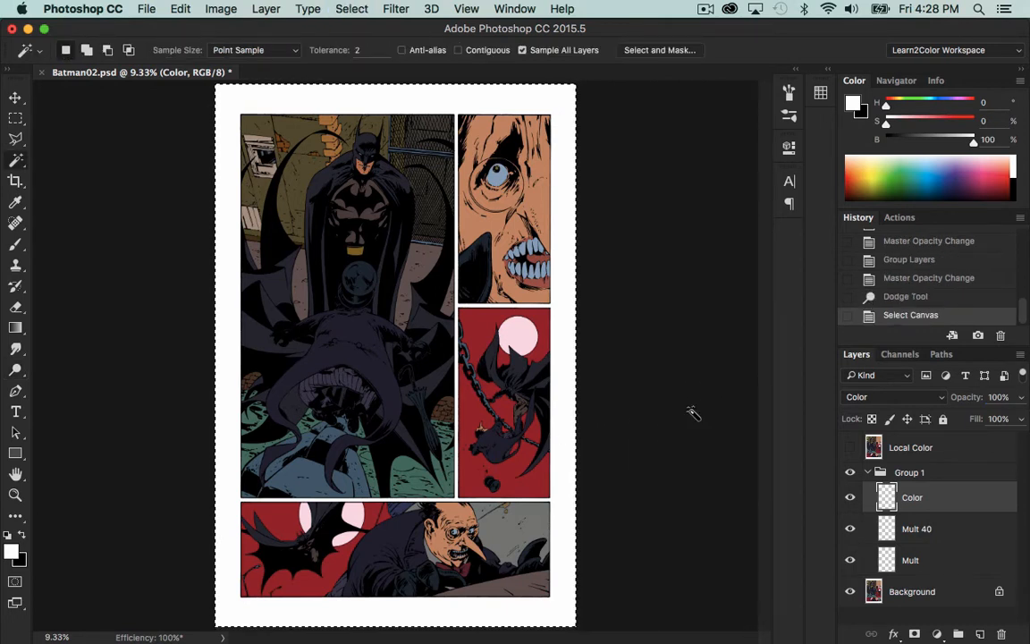
{"action": "left_click", "coordinate": [521, 334], "text": "alt"}
{"action": "left_click", "coordinate": [542, 320], "text": "alt"}
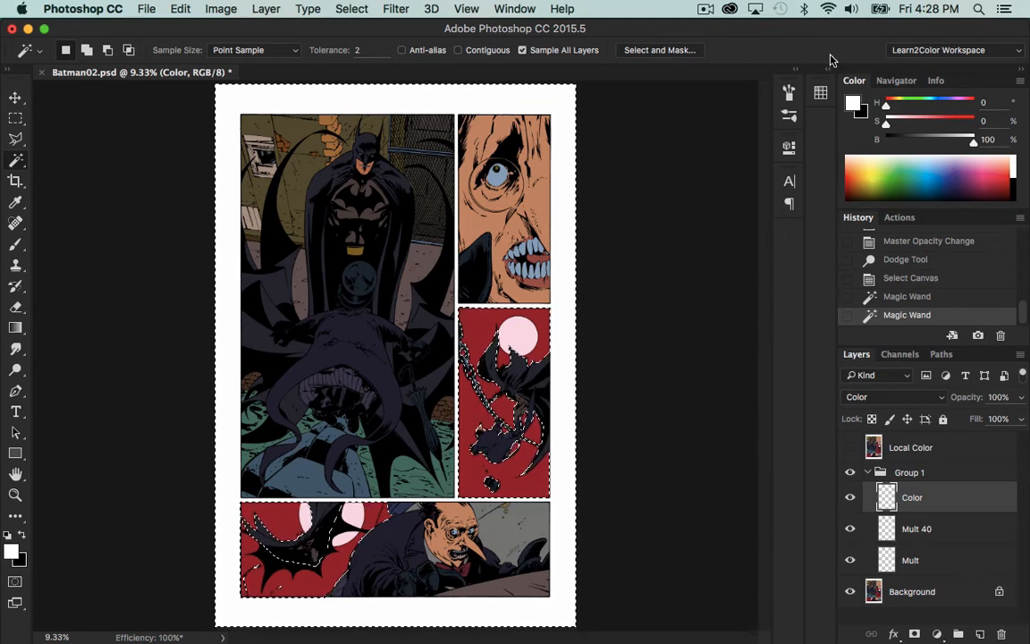
Step: Set the Color layer's opacity to 40%
{"action": "left_click", "coordinate": [998, 397]}
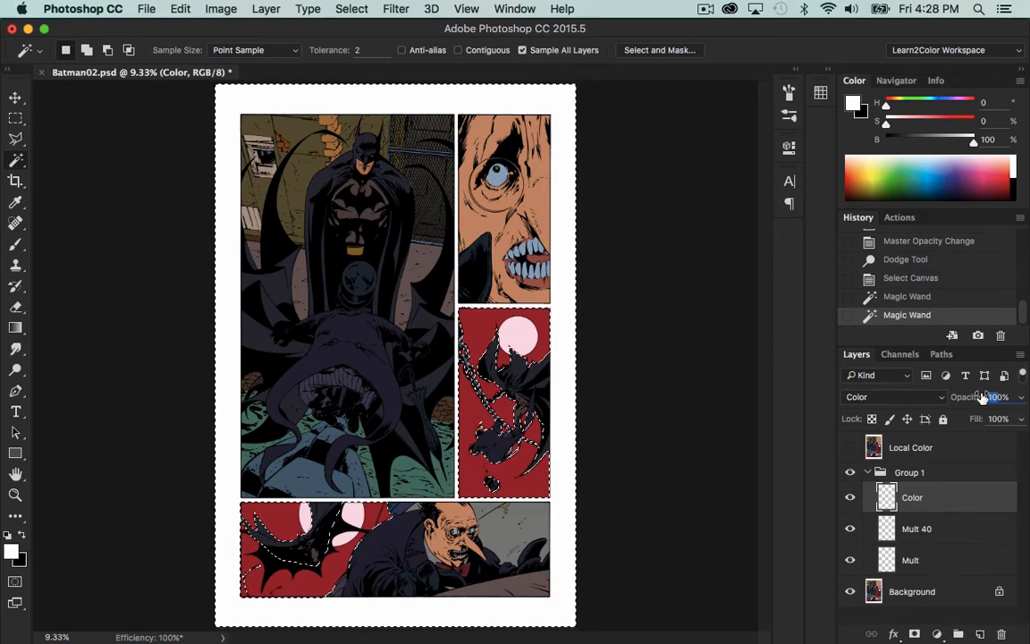
{"action": "type", "text": "40"}
{"action": "key", "text": "Return"}
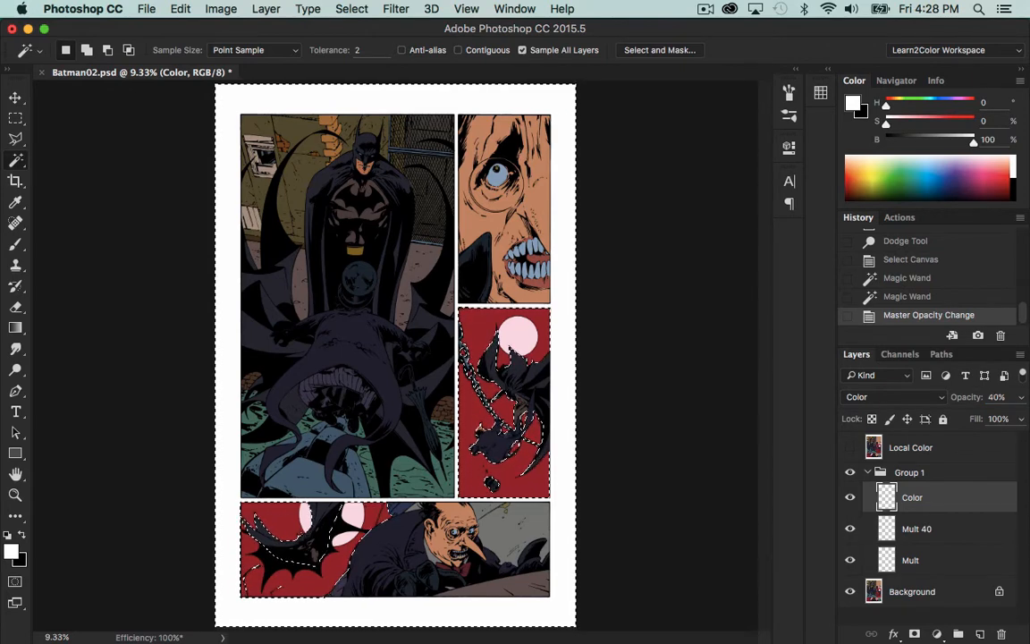
Step: Pick a saturated purple swatch (H 260, S 81, B 47) and fill the selection on the Color layer with it
{"action": "left_click", "coordinate": [821, 94]}
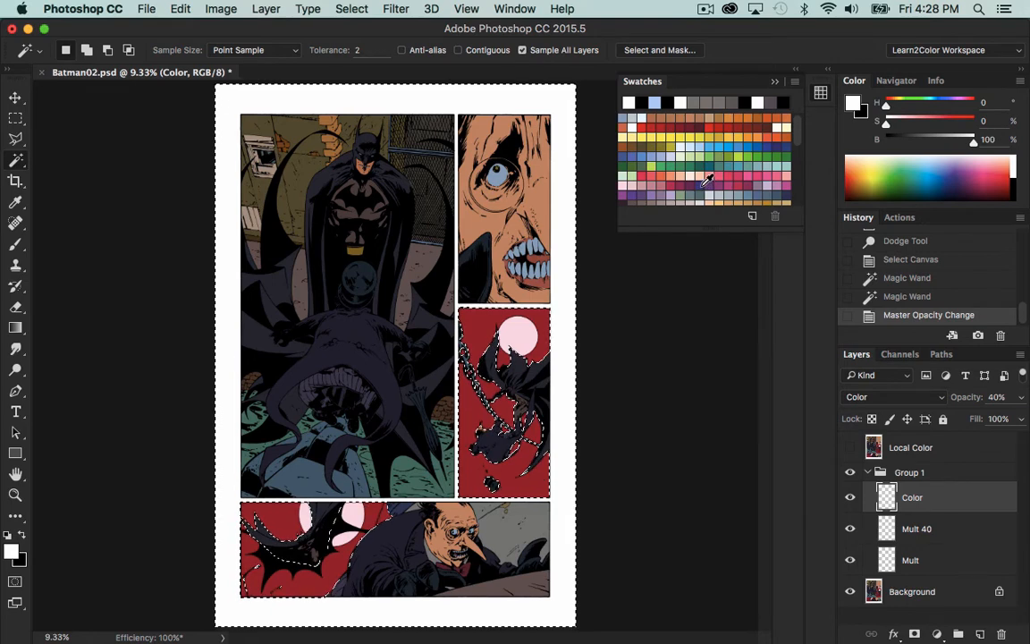
{"action": "left_click", "coordinate": [628, 172]}
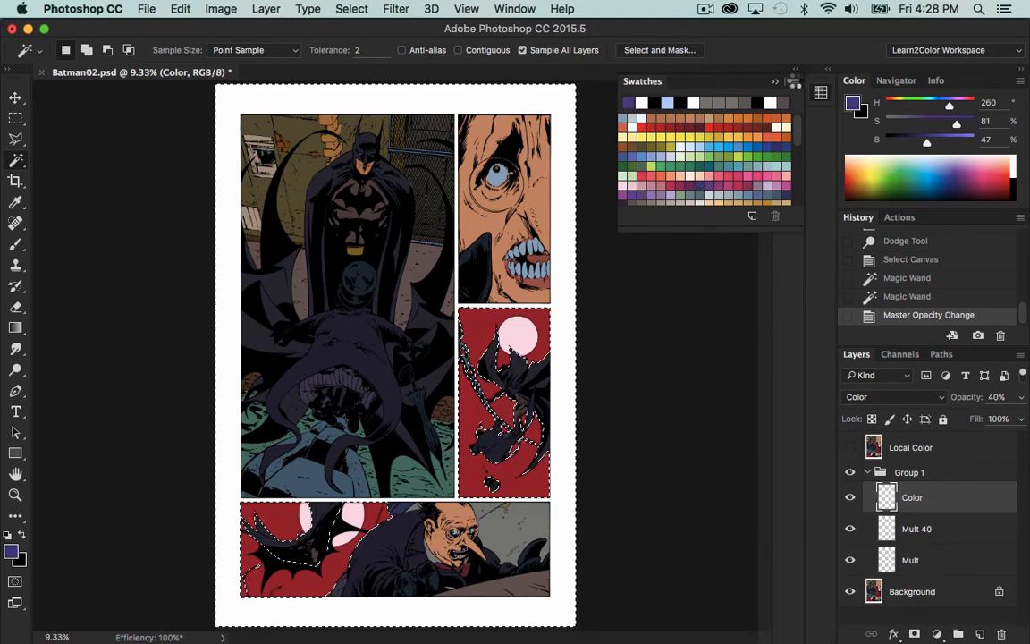
{"action": "left_click", "coordinate": [796, 69]}
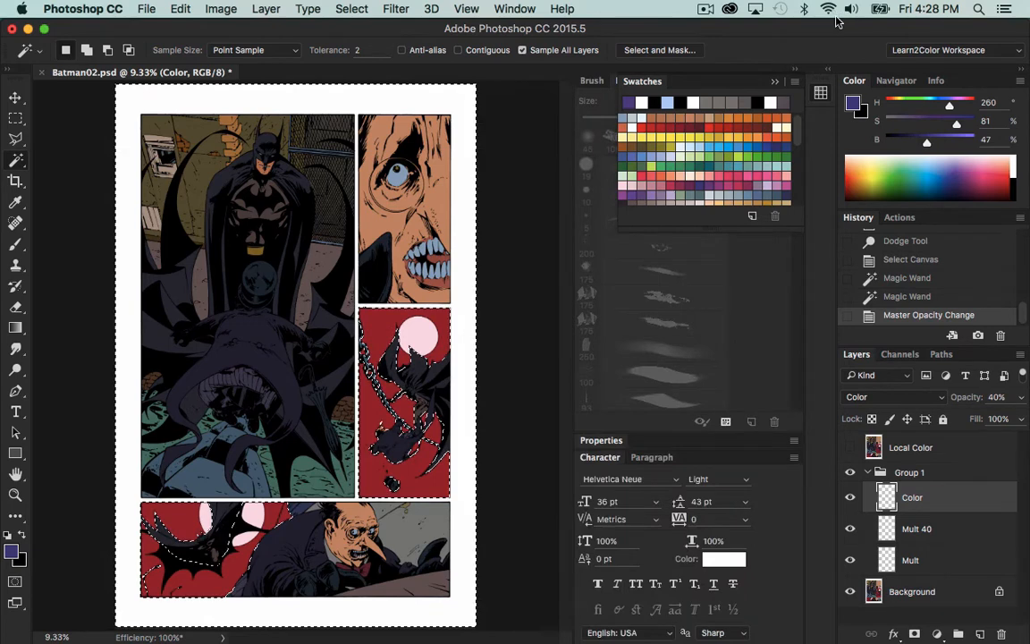
{"action": "left_click", "coordinate": [794, 68]}
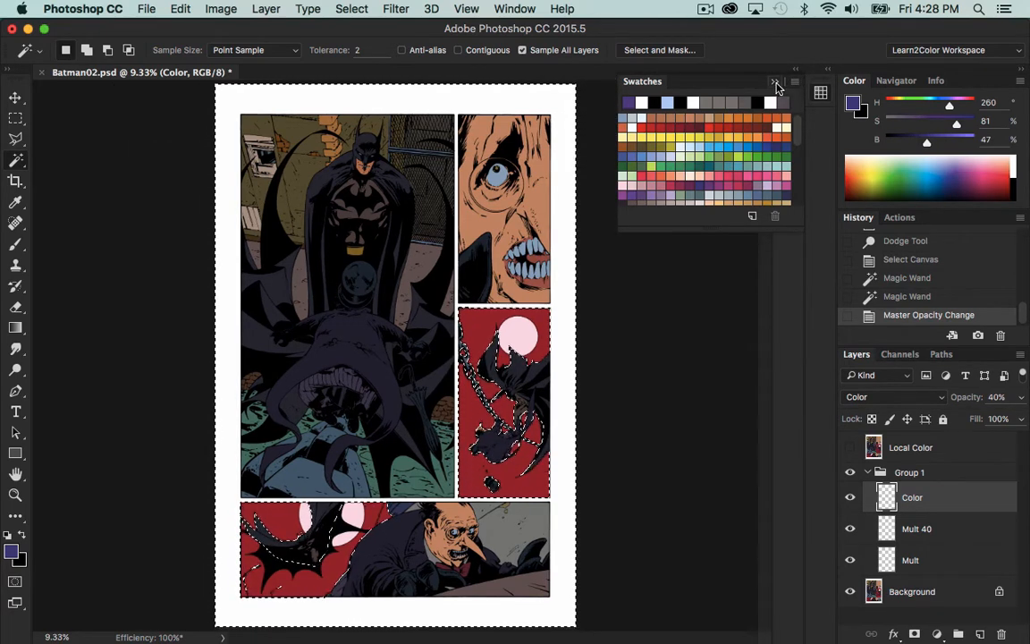
{"action": "left_click", "coordinate": [796, 70]}
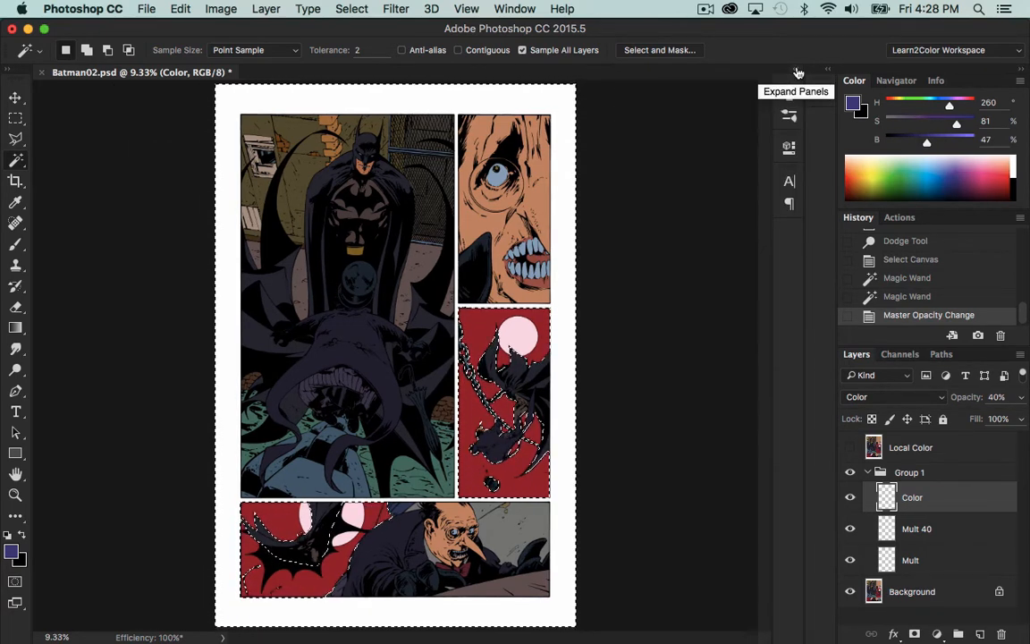
{"action": "key", "text": "alt+BackSpace"}
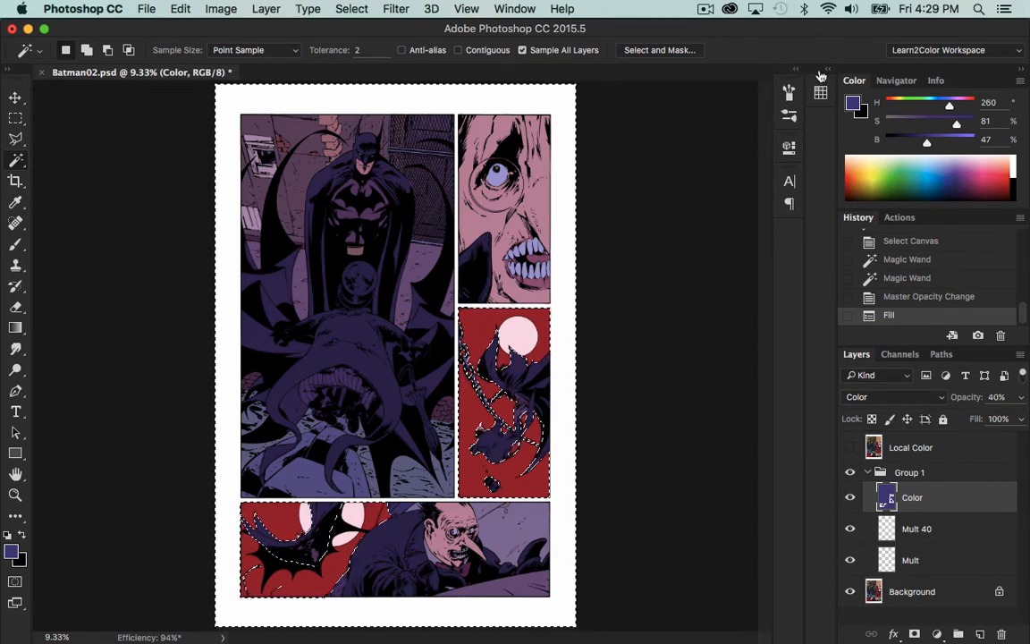
Step: Try a blue-violet (H 239, S 48, B 43) and a teal (H 195, S 52, B 47) fill on the Color layer, undoing the teal
{"action": "left_click", "coordinate": [820, 92]}
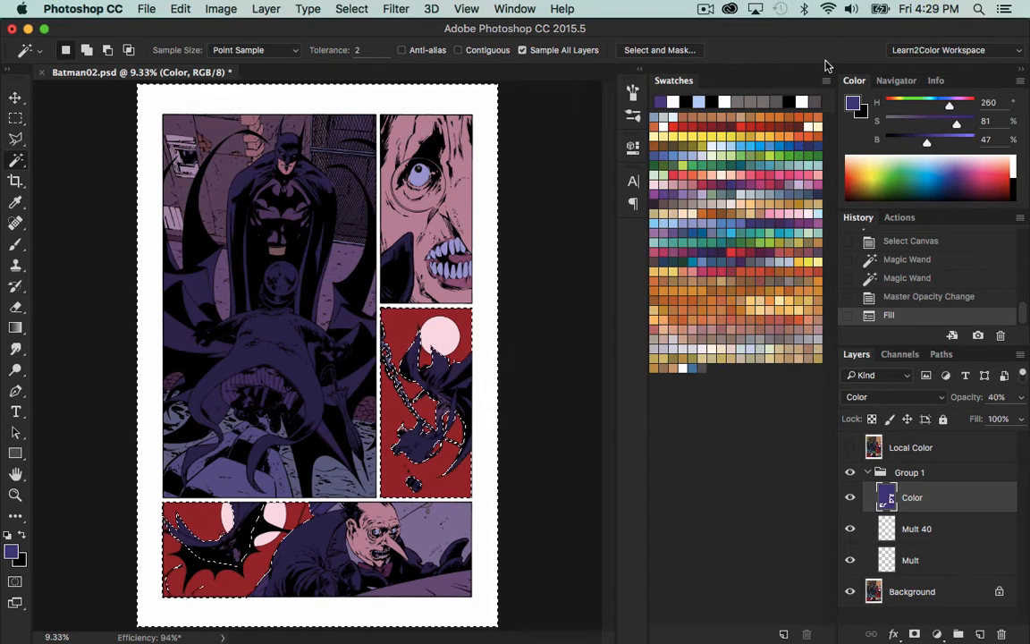
{"action": "left_click", "coordinate": [814, 127]}
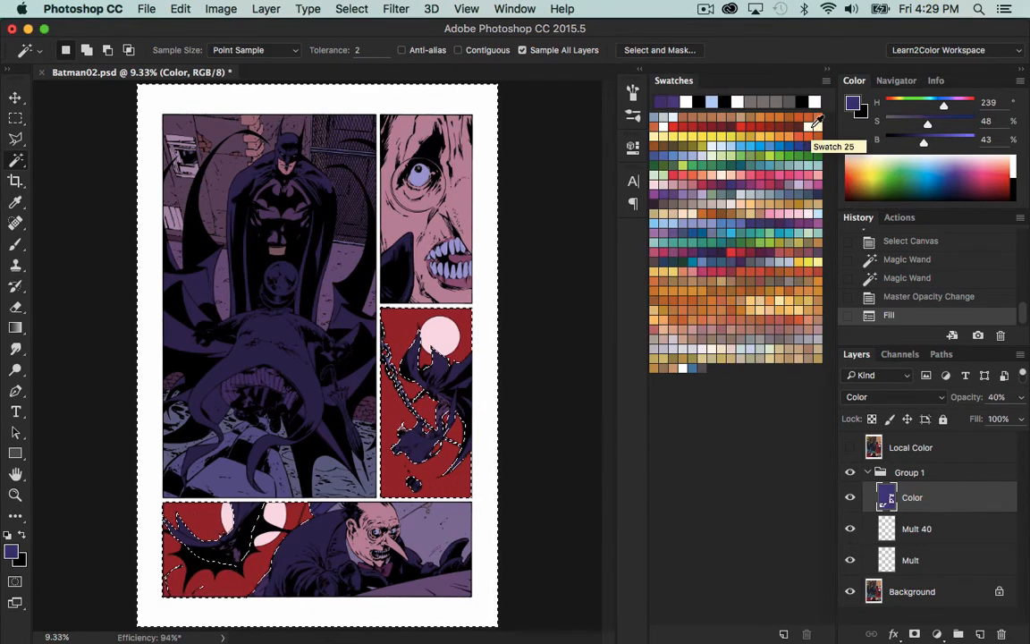
{"action": "key", "text": "alt+BackSpace"}
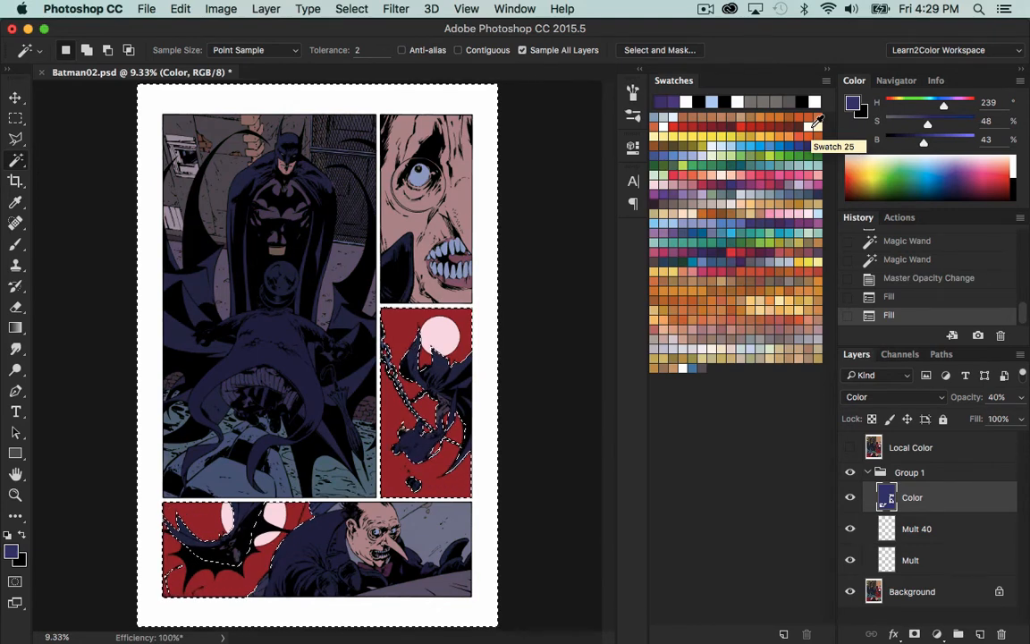
{"action": "left_click", "coordinate": [745, 146]}
{"action": "key", "text": "alt+BackSpace"}
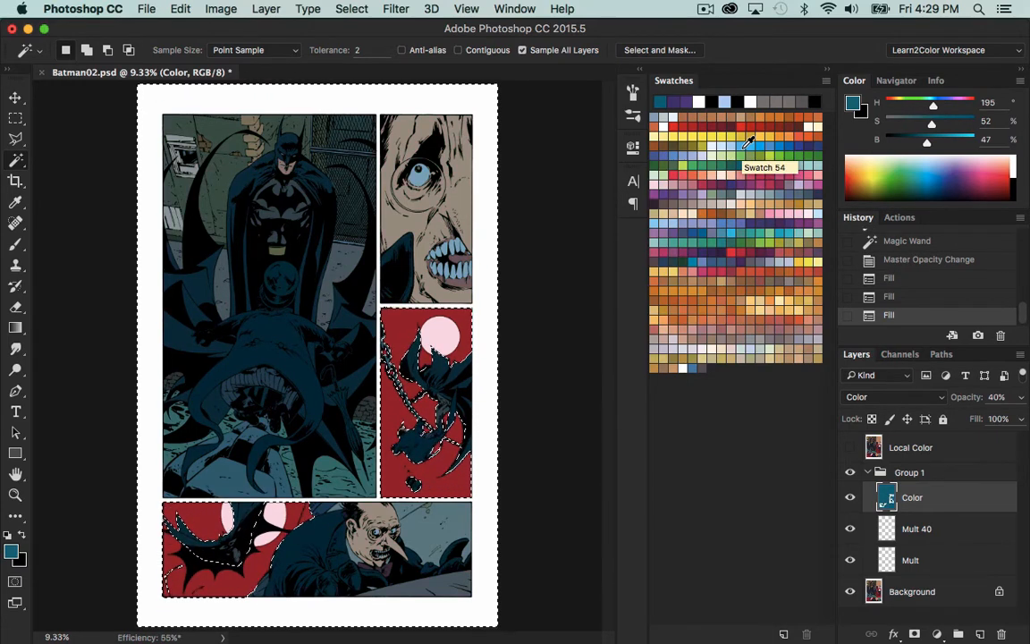
{"action": "key", "text": "super+z"}
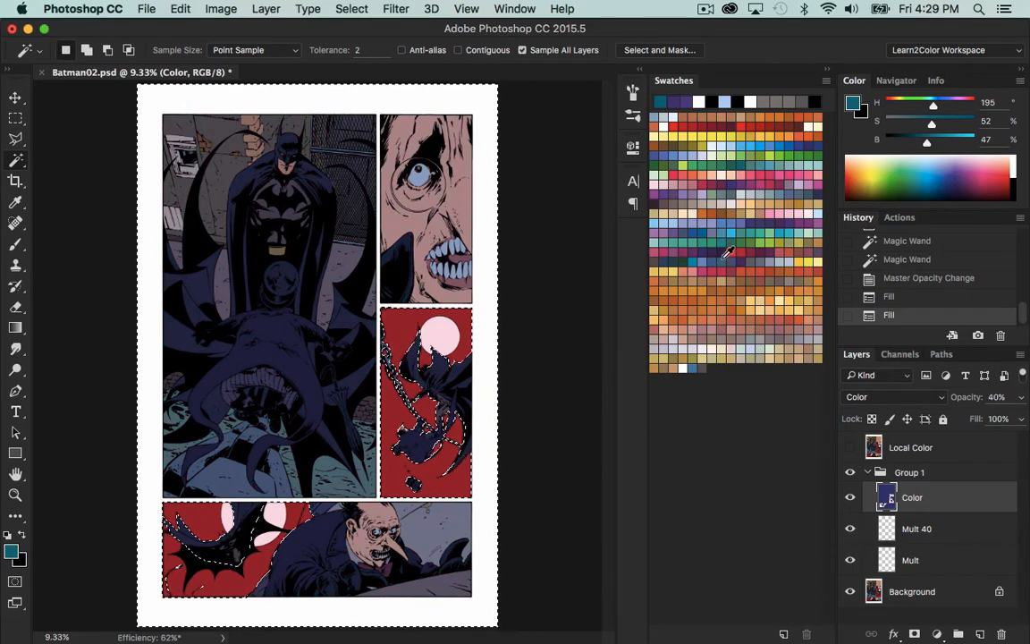
Step: Fill the selection on the Color layer with a dark purple swatch (H 268, S 43, B 27), keeping the selection active
{"action": "left_click", "coordinate": [727, 239]}
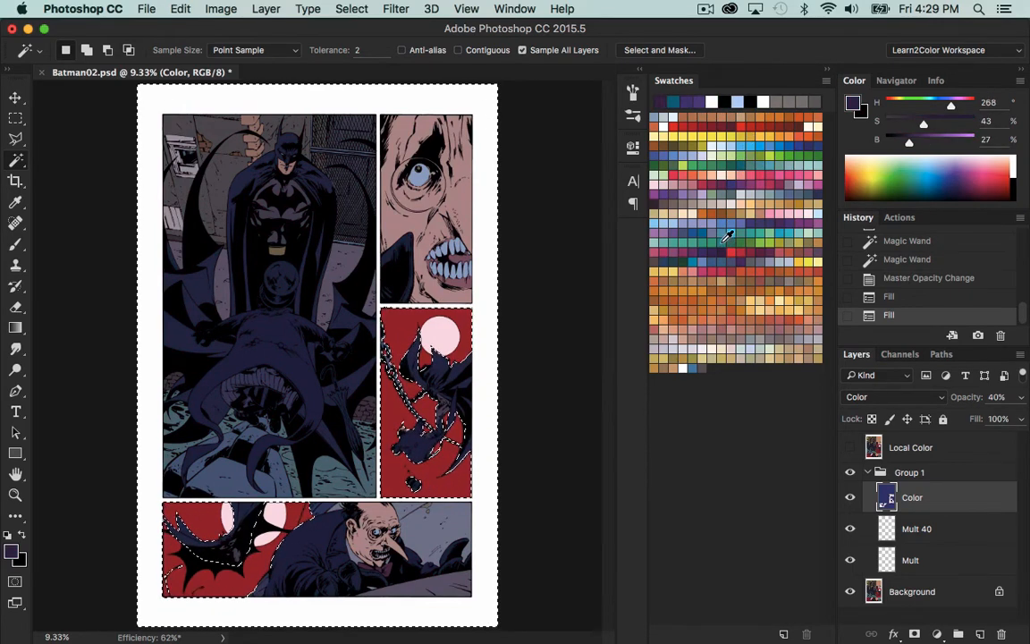
{"action": "key", "text": "alt+BackSpace"}
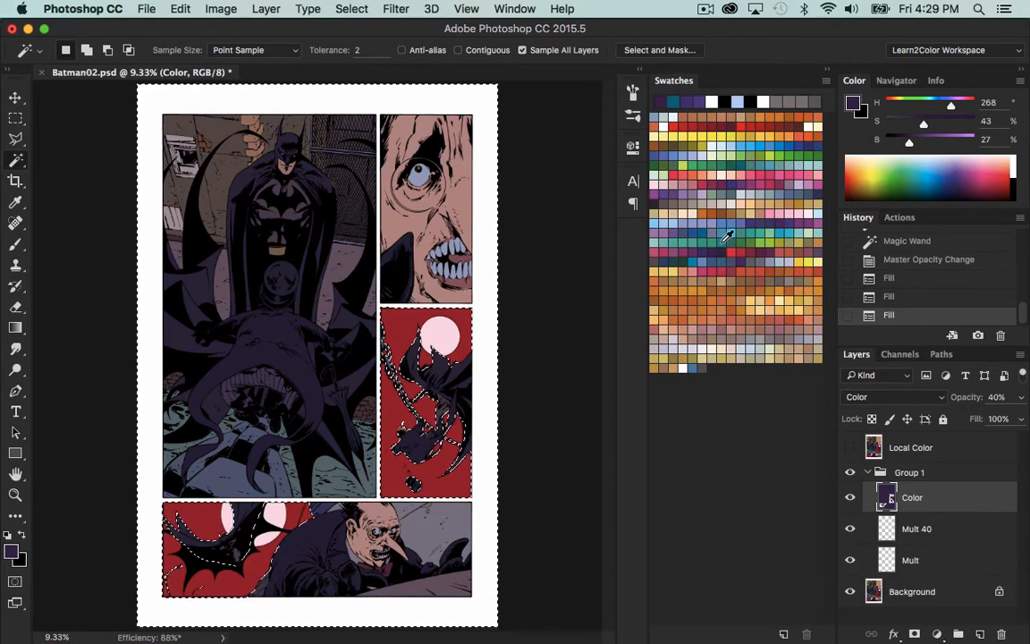
{"action": "left_click", "coordinate": [829, 75]}
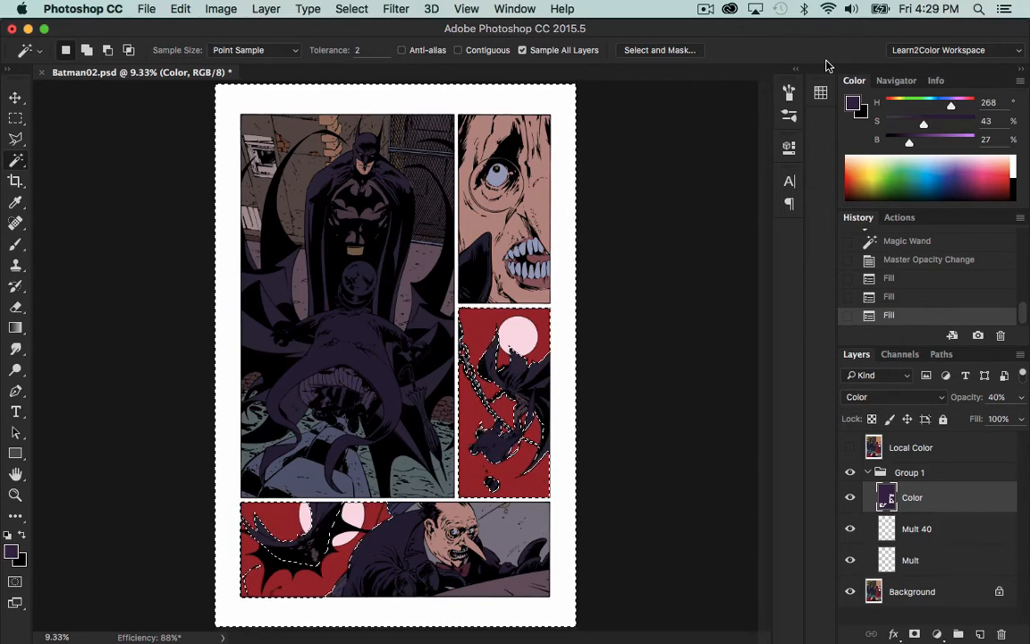
{"action": "key", "text": "super+d"}
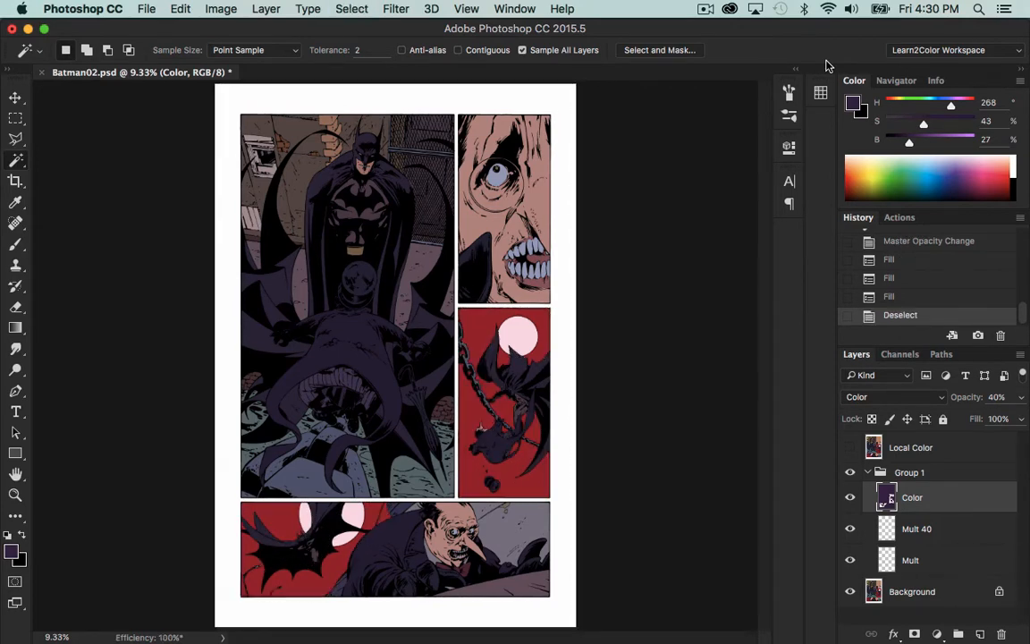
{"action": "key", "text": "super+z"}
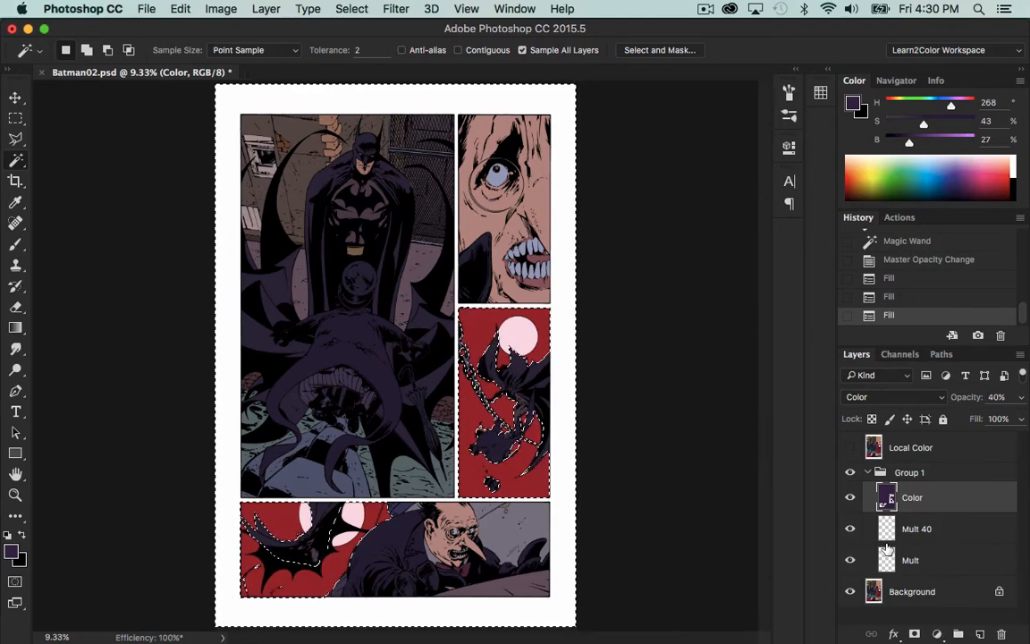
Step: Subtract the three upper panels from the selection with the Polygonal Lasso, leaving only the bottom panel's areas selected
{"action": "key", "text": "l"}
{"action": "left_click", "coordinate": [186, 513]}
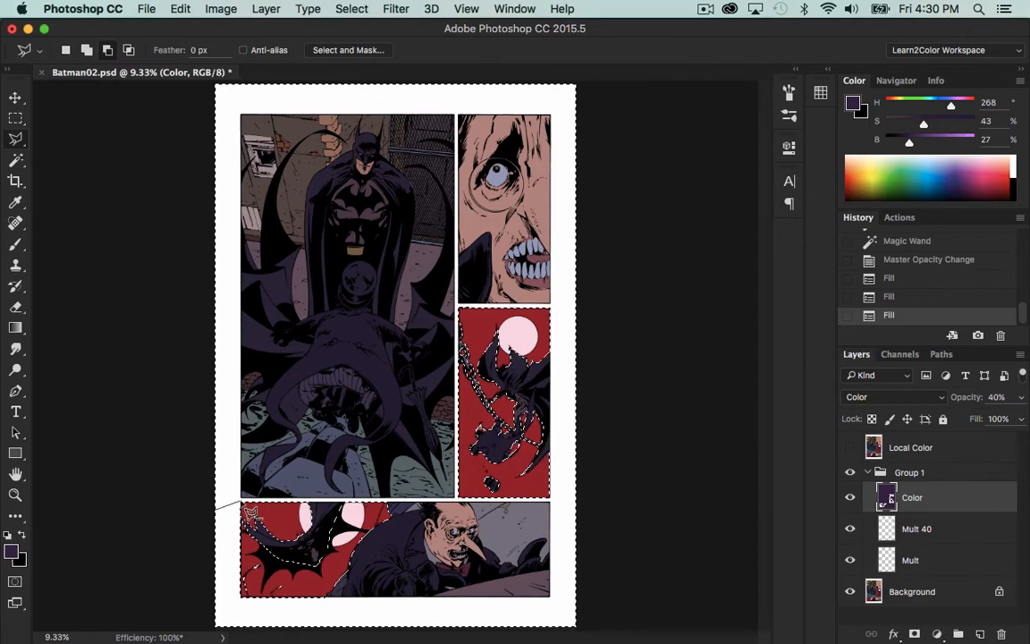
{"action": "left_click", "coordinate": [567, 498]}
{"action": "left_click", "coordinate": [597, 484]}
{"action": "left_click", "coordinate": [617, 362]}
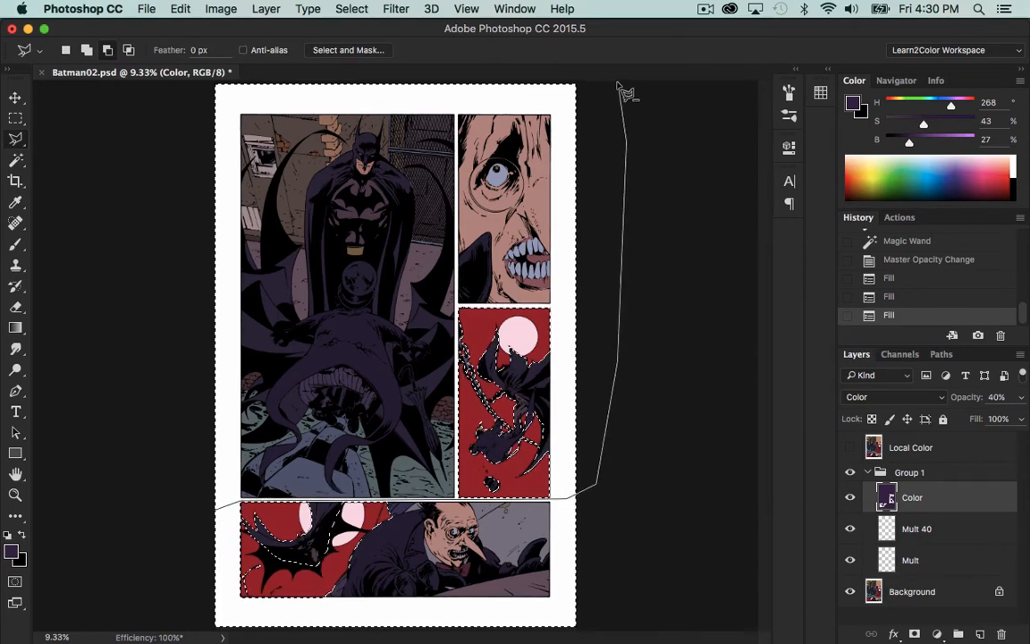
{"action": "left_click", "coordinate": [626, 143]}
{"action": "double_click", "coordinate": [166, 292]}
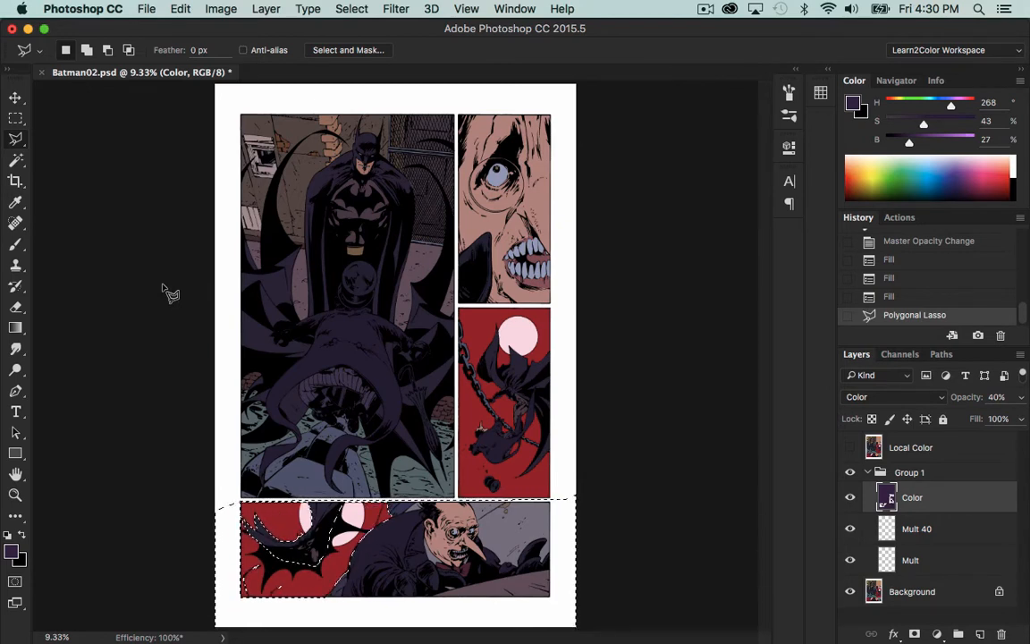
Step: Subtract the Penguin's coat, face and the foreground ledge in the bottom panel from the selection using the Magic Wand set to Contiguous
{"action": "key", "text": "z"}
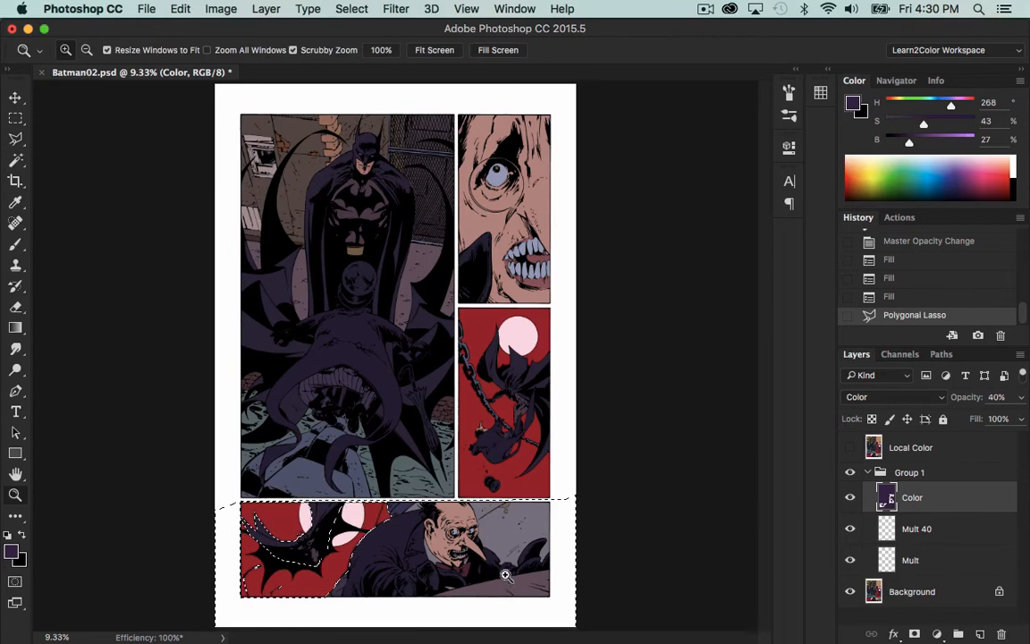
{"action": "mouse_move", "coordinate": [458, 526]}
{"action": "left_mouse_down"}
{"action": "mouse_move", "coordinate": [540, 593]}
{"action": "mouse_move", "coordinate": [572, 490]}
{"action": "left_mouse_up"}
{"action": "key", "text": "w"}
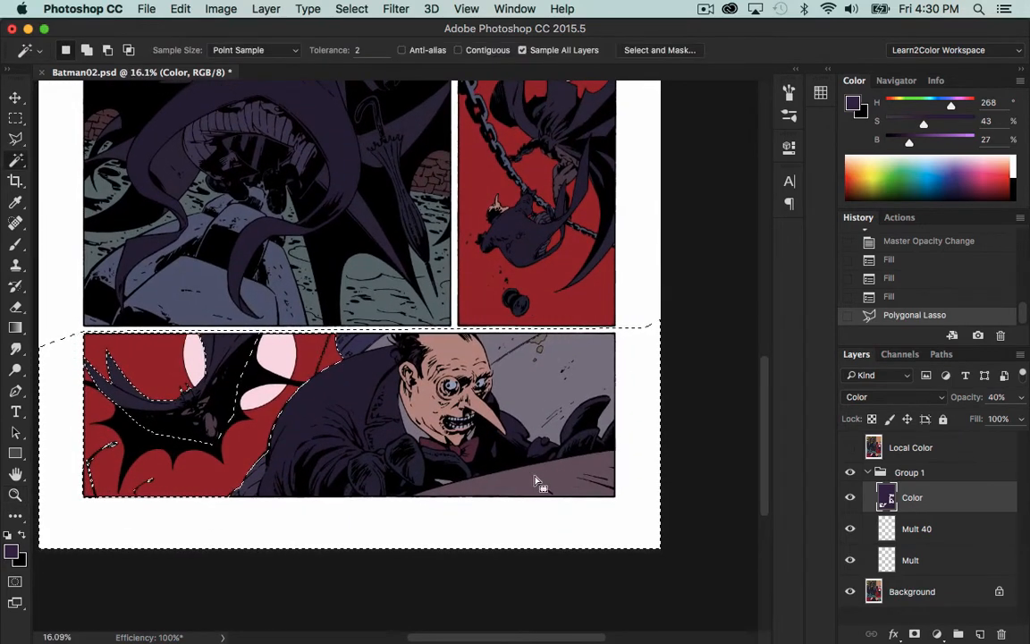
{"action": "left_click", "coordinate": [458, 50]}
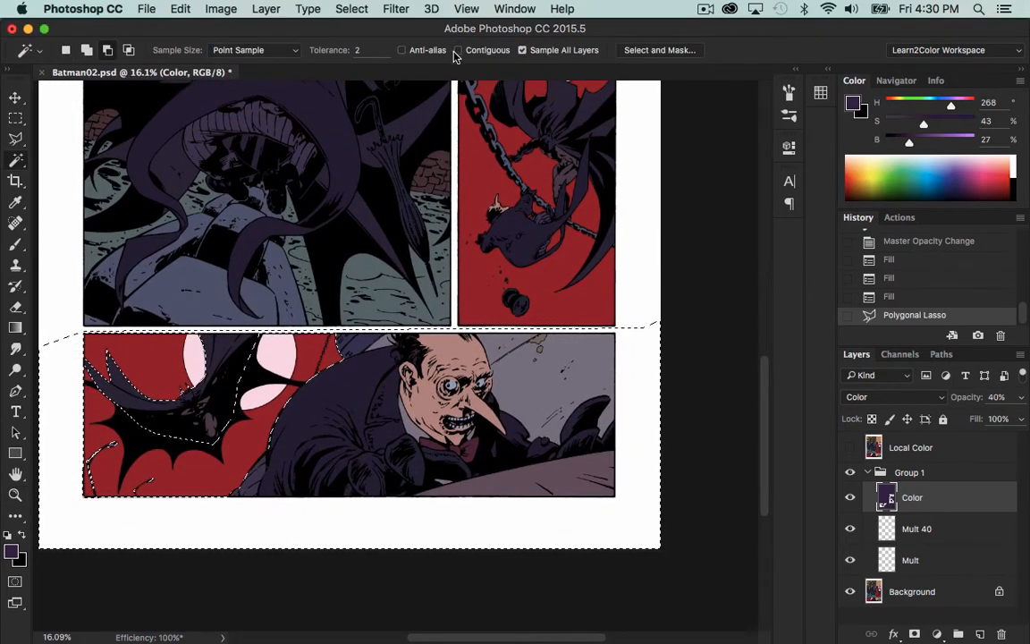
{"action": "left_click", "coordinate": [523, 438], "text": "shift"}
{"action": "left_click", "coordinate": [535, 389], "text": "shift"}
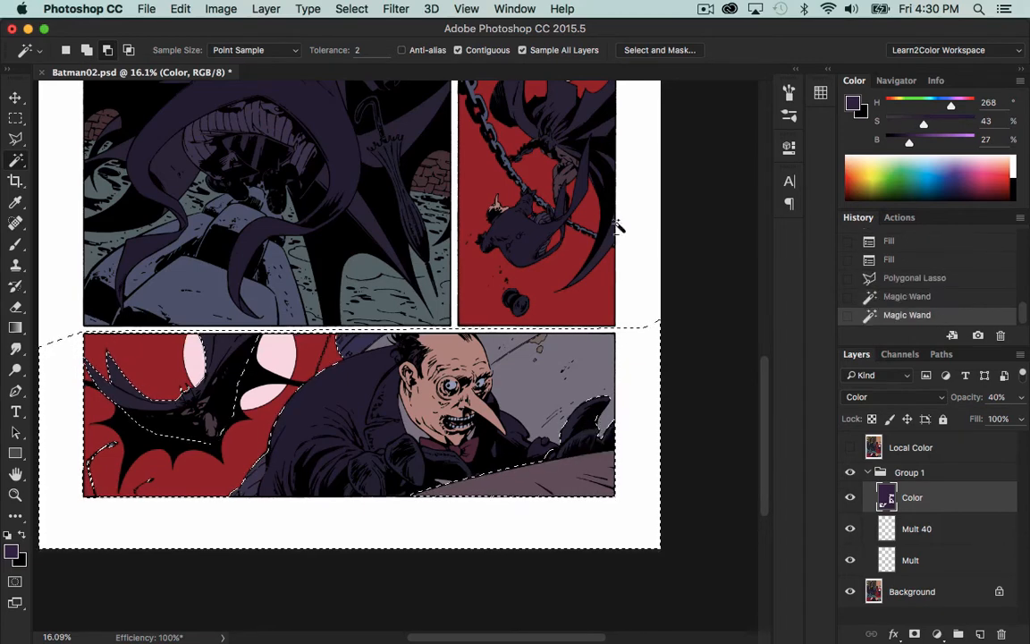
{"action": "left_click", "coordinate": [540, 428], "text": "shift"}
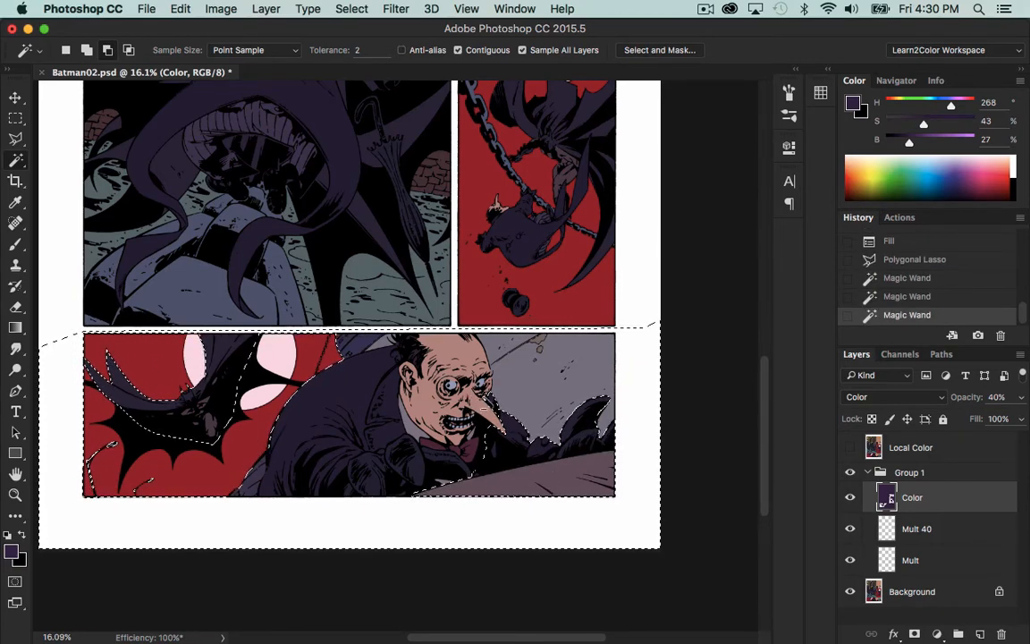
{"action": "left_click", "coordinate": [481, 395], "text": "shift"}
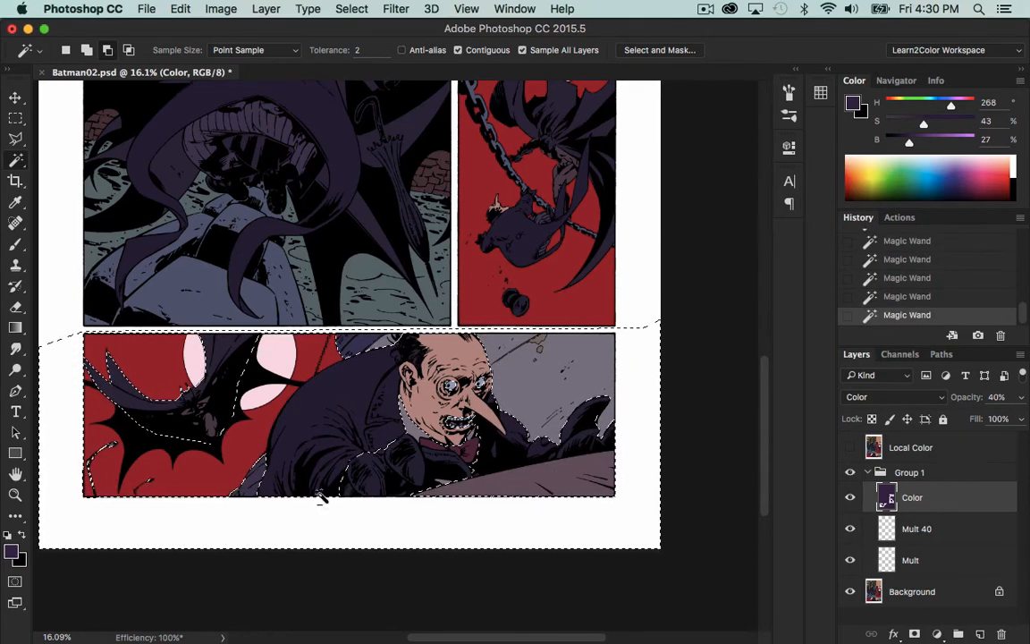
{"action": "left_click", "coordinate": [393, 483], "text": "shift"}
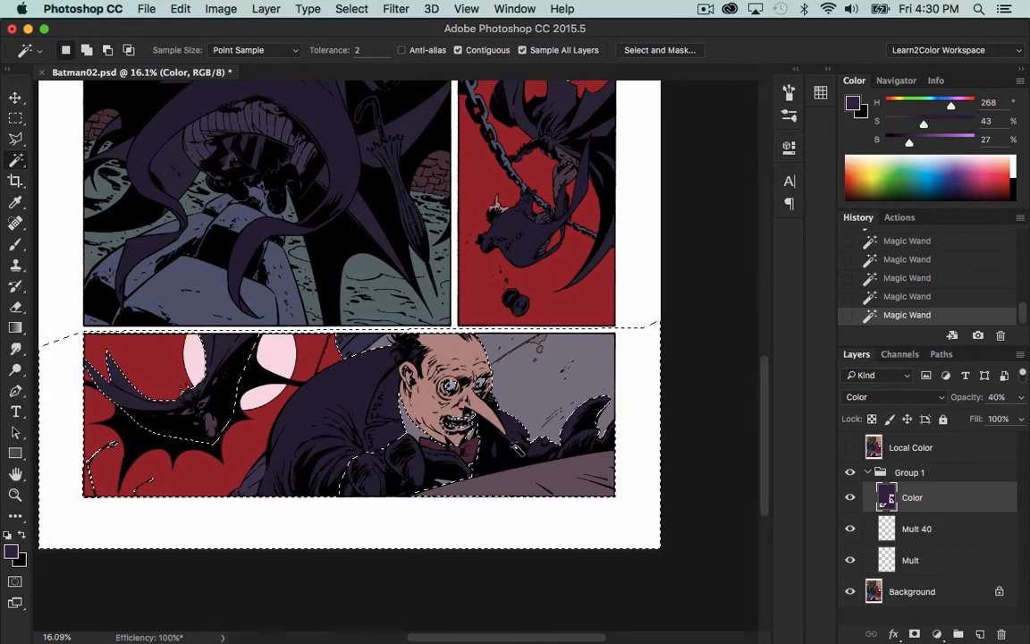
Step: Subtract the leftover selected patches on the Penguin figure with the Polygonal Lasso
{"action": "key", "text": "l"}
{"action": "mouse_move", "coordinate": [509, 485]}
{"action": "left_mouse_down"}
{"action": "mouse_move", "coordinate": [492, 386]}
{"action": "mouse_move", "coordinate": [439, 355]}
{"action": "mouse_move", "coordinate": [344, 413]}
{"action": "left_mouse_up"}
{"action": "left_click_drag", "start_coordinate": [369, 523], "coordinate": [533, 504]}
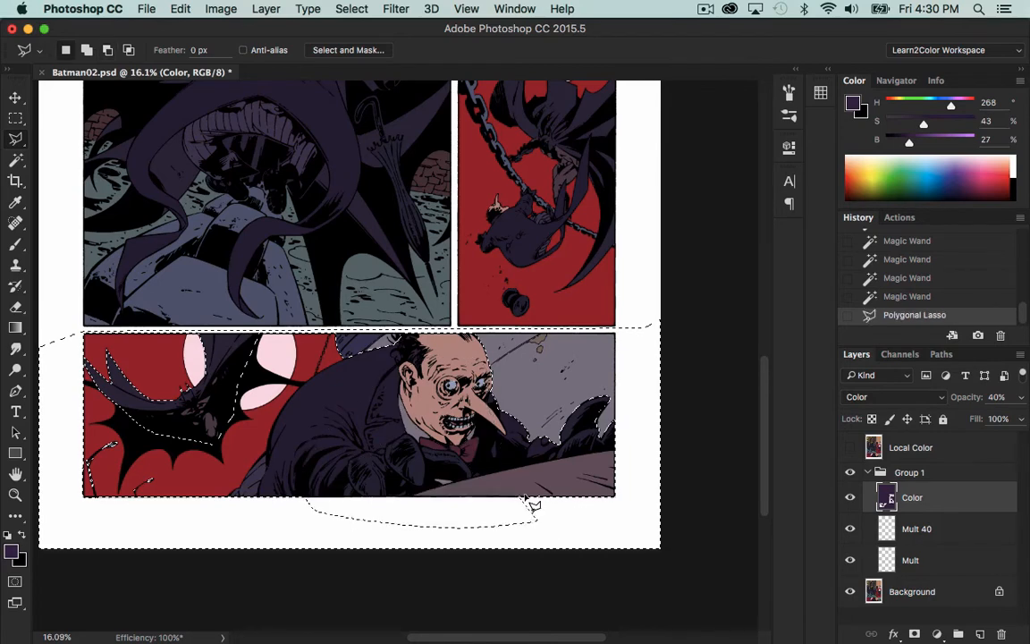
Step: Try filling the selected bottom-panel background with the sampled red (H 353, S 73, B 53), hide the selection edges, and undo the fill
{"action": "key", "text": "i"}
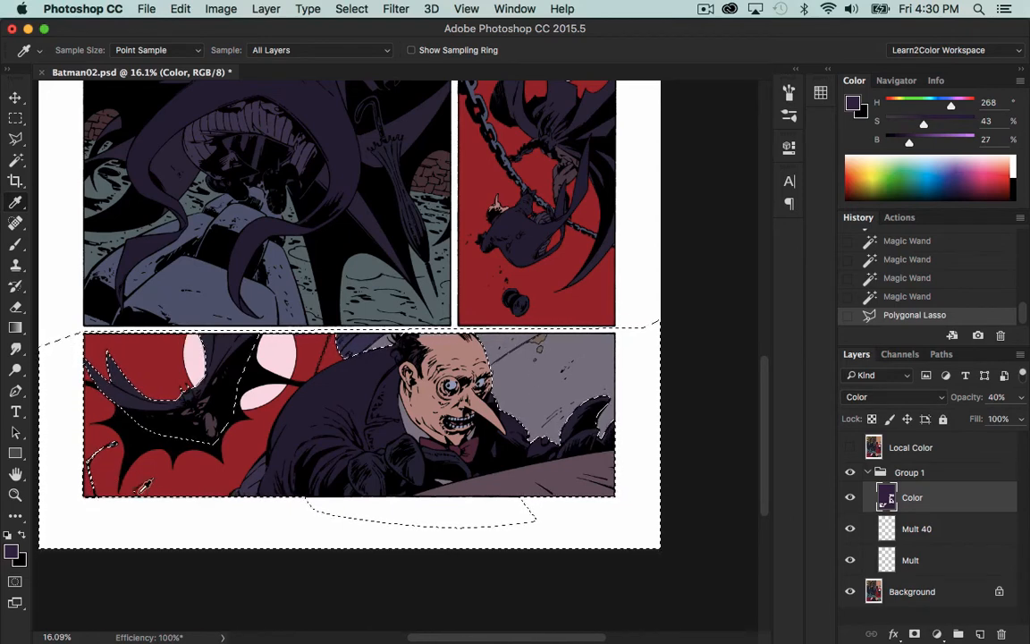
{"action": "left_click", "coordinate": [244, 450]}
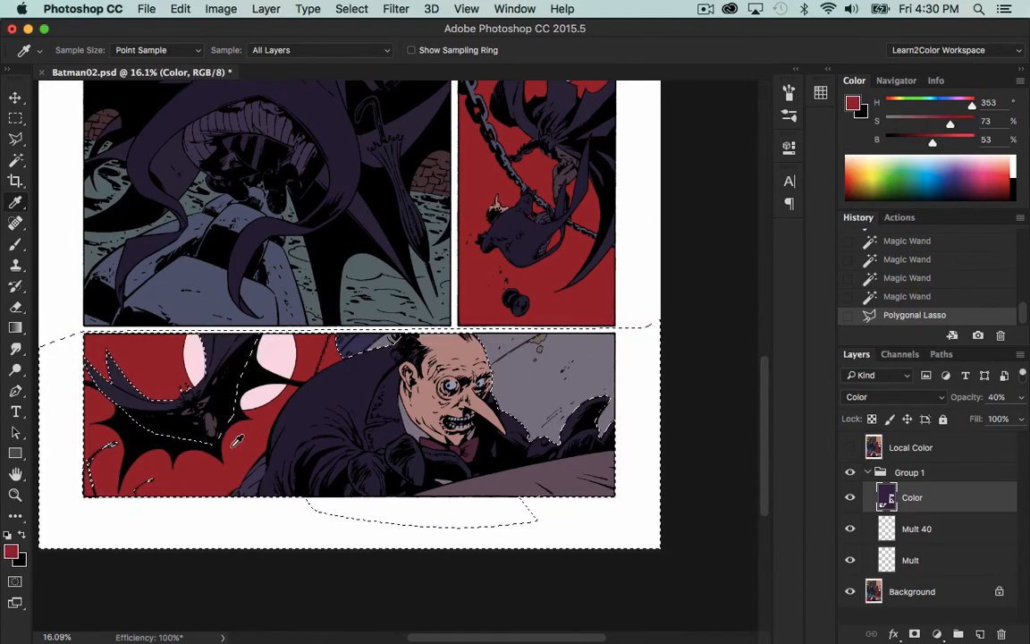
{"action": "key", "text": "alt+BackSpace"}
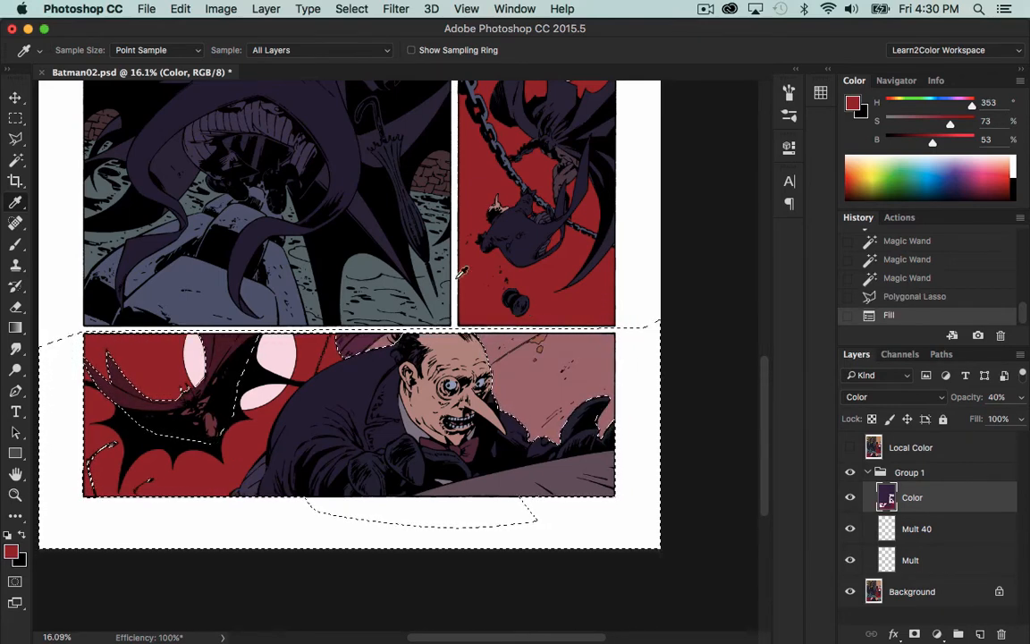
{"action": "key", "text": "super+h"}
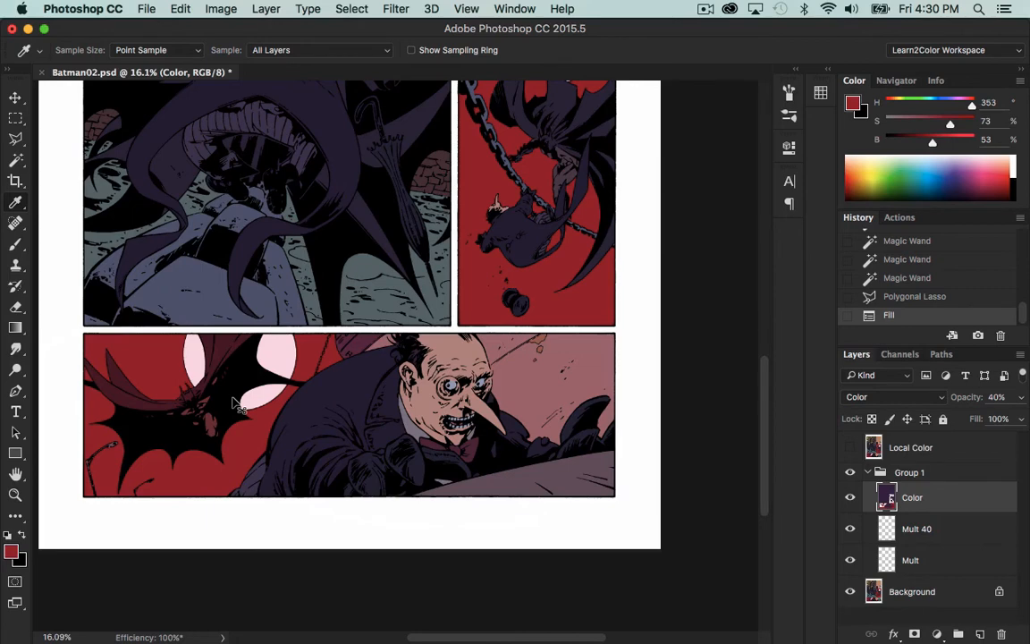
{"action": "key", "text": "super+z"}
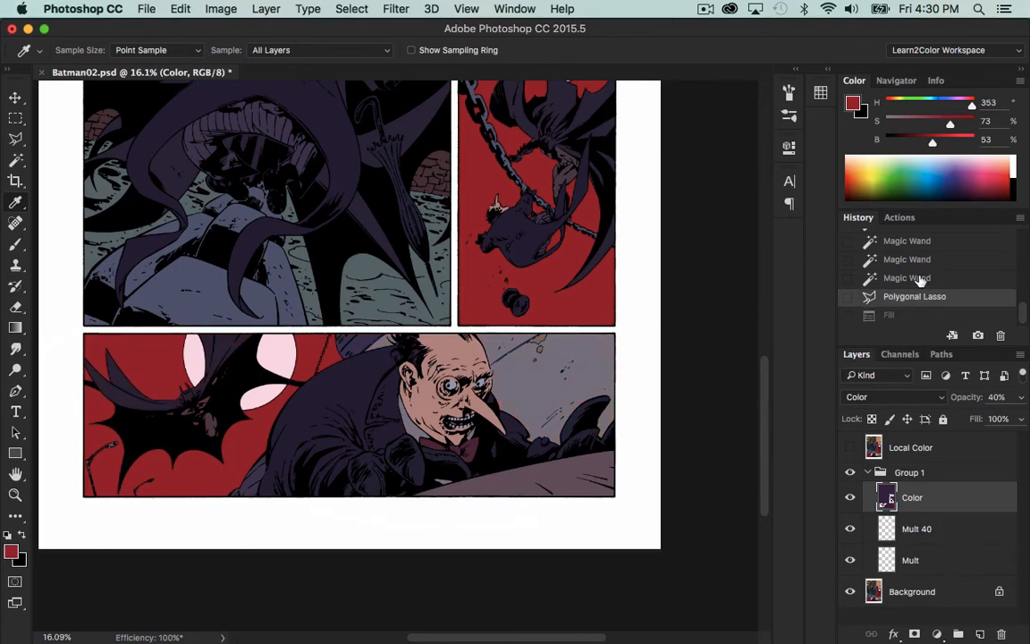
{"action": "key", "text": "l"}
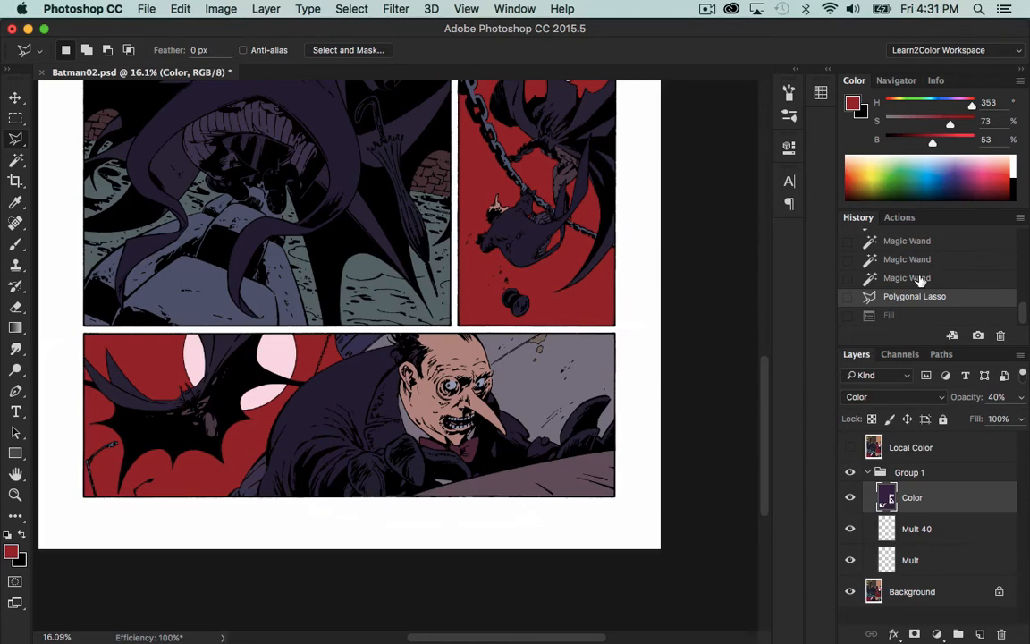
Step: Drop the old selection and roughly outline the Penguin and foreground ledge in the bottom panel with the Polygonal Lasso
{"action": "left_click_drag", "start_coordinate": [214, 519], "coordinate": [230, 487]}
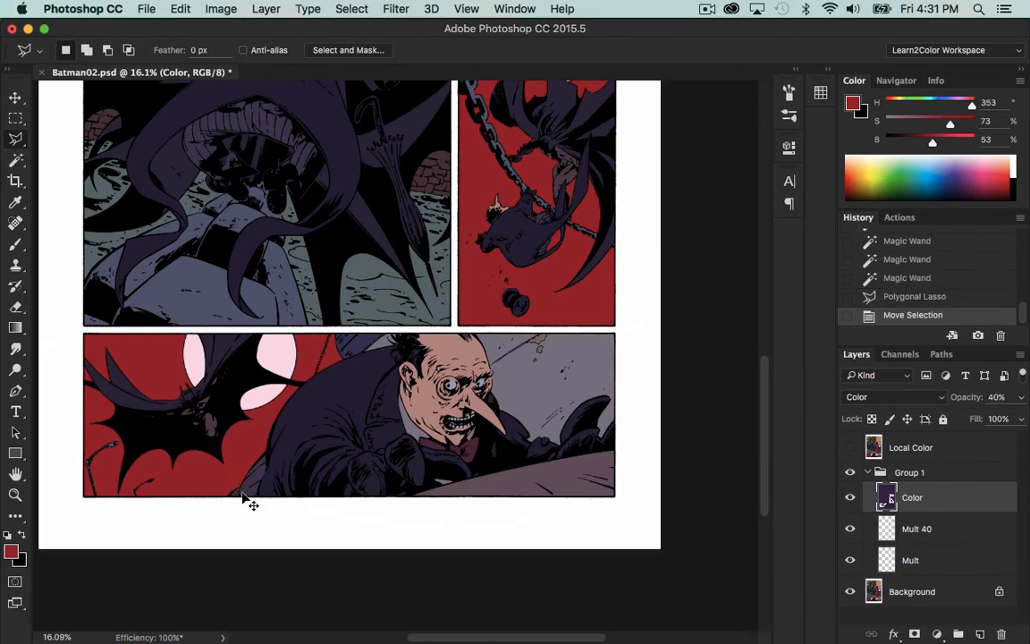
{"action": "left_click", "coordinate": [211, 510]}
{"action": "left_click", "coordinate": [304, 381]}
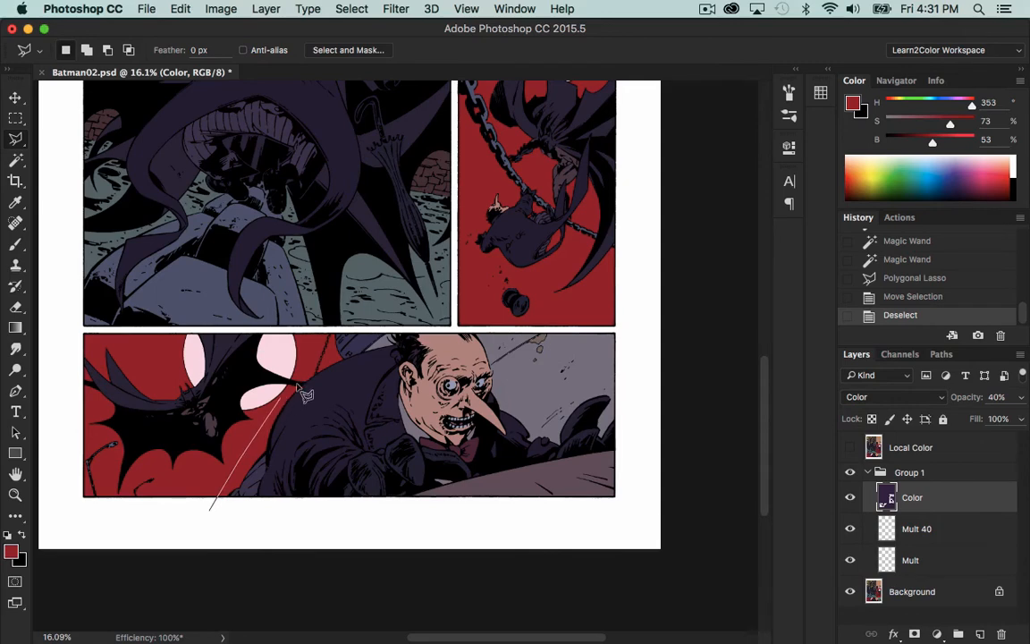
{"action": "left_click", "coordinate": [391, 333]}
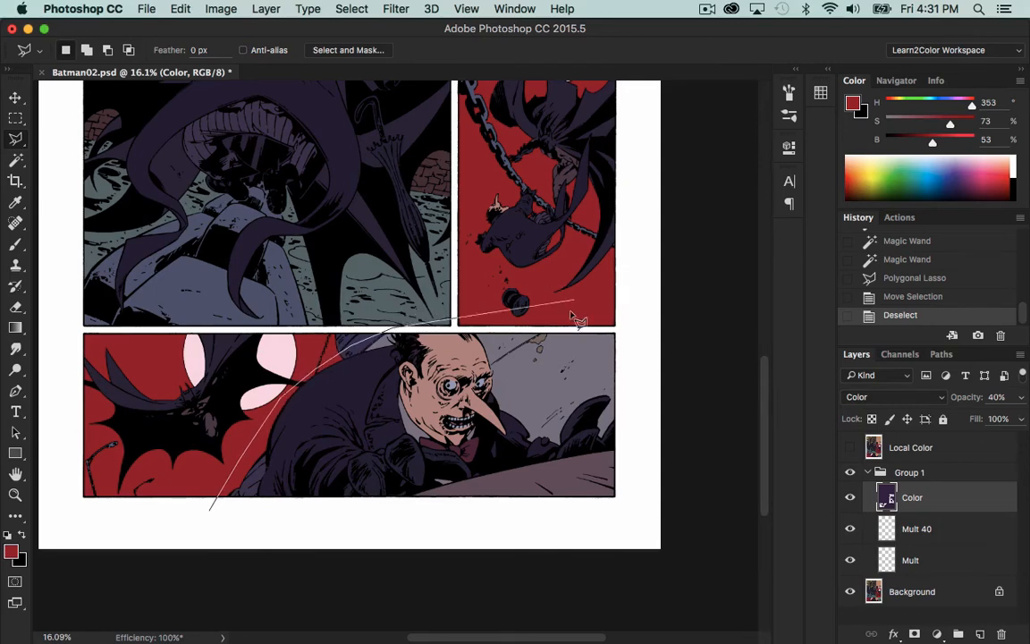
{"action": "left_click", "coordinate": [514, 331]}
{"action": "mouse_move", "coordinate": [516, 384]}
{"action": "left_mouse_down"}
{"action": "mouse_move", "coordinate": [629, 386]}
{"action": "mouse_move", "coordinate": [647, 444]}
{"action": "mouse_move", "coordinate": [626, 537]}
{"action": "left_mouse_up"}
{"action": "double_click", "coordinate": [304, 530]}
Step: Subtract the white page margin and the background areas around the Penguin from the selection with the Magic Wand
{"action": "key", "text": "w"}
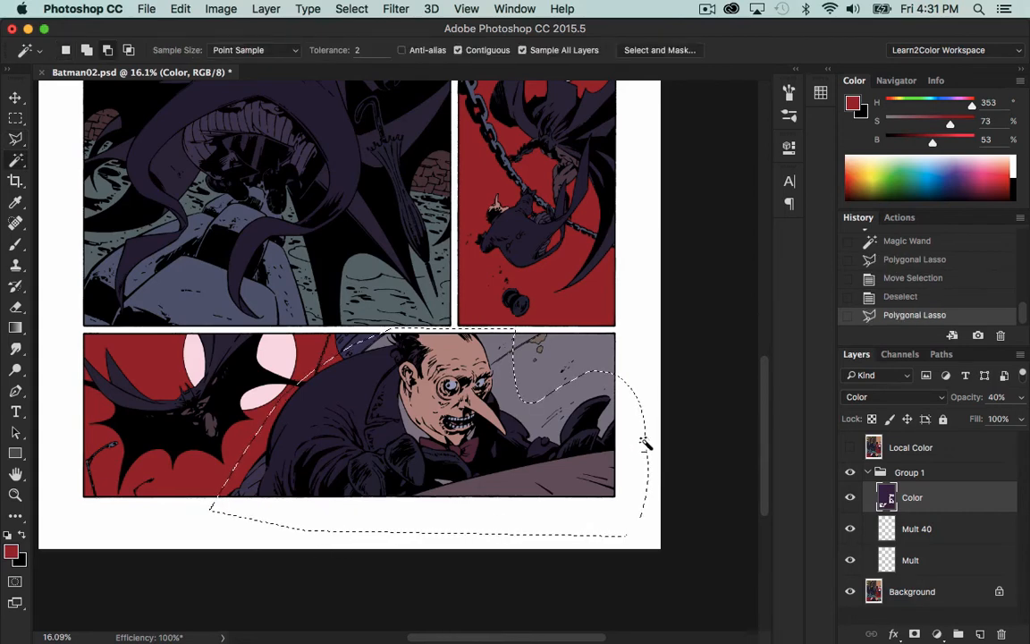
{"action": "left_click", "coordinate": [644, 445], "text": "alt"}
{"action": "left_click", "coordinate": [470, 353], "text": "alt"}
{"action": "left_click", "coordinate": [362, 345], "text": "alt"}
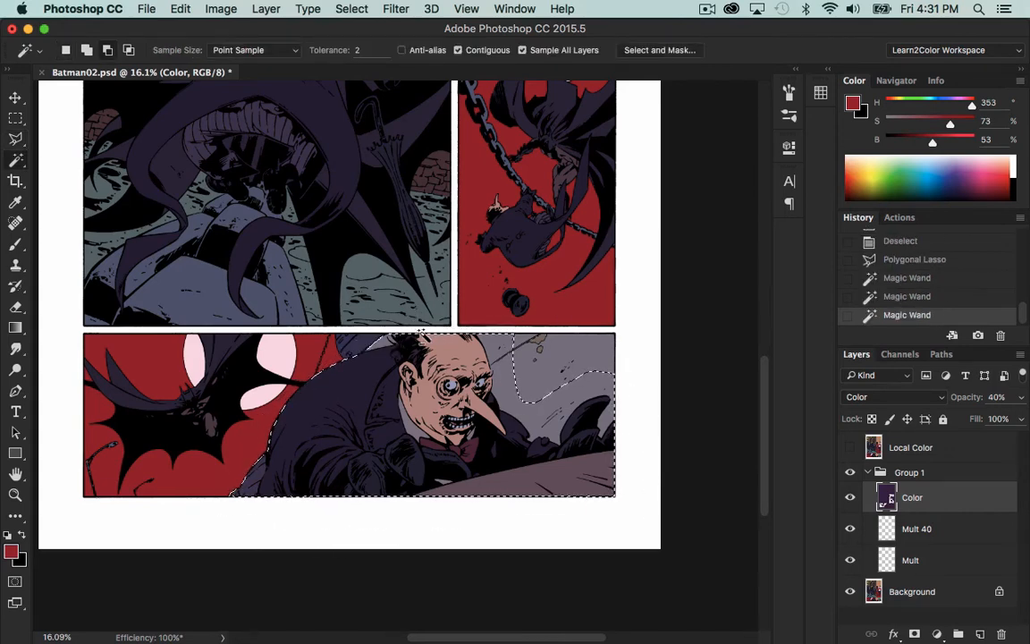
{"action": "left_click", "coordinate": [384, 342], "text": "alt"}
{"action": "left_click", "coordinate": [508, 360], "text": "alt"}
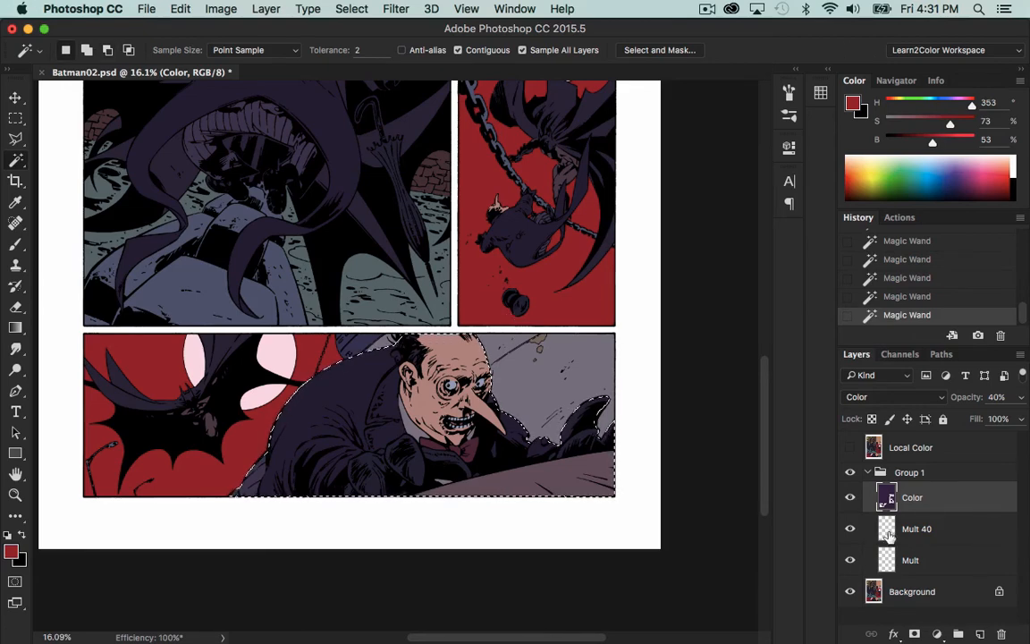
Step: Fill the selected Penguin and ledge on the Mult 40 layer with a muted blue swatch (H 236, S 30, B 46)
{"action": "key", "text": "alt+bracketleft"}
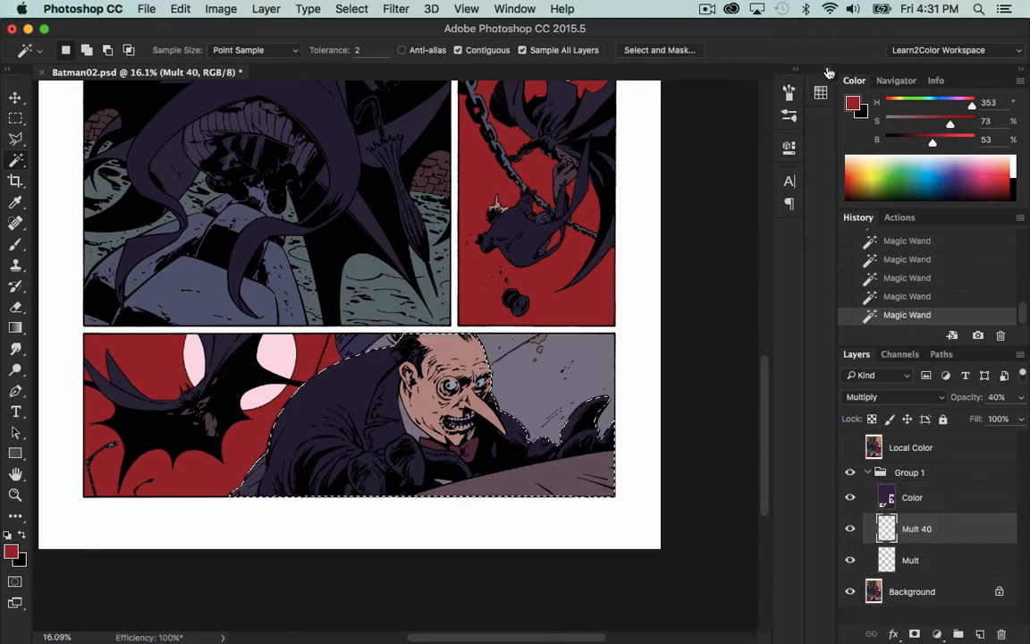
{"action": "left_click", "coordinate": [795, 70]}
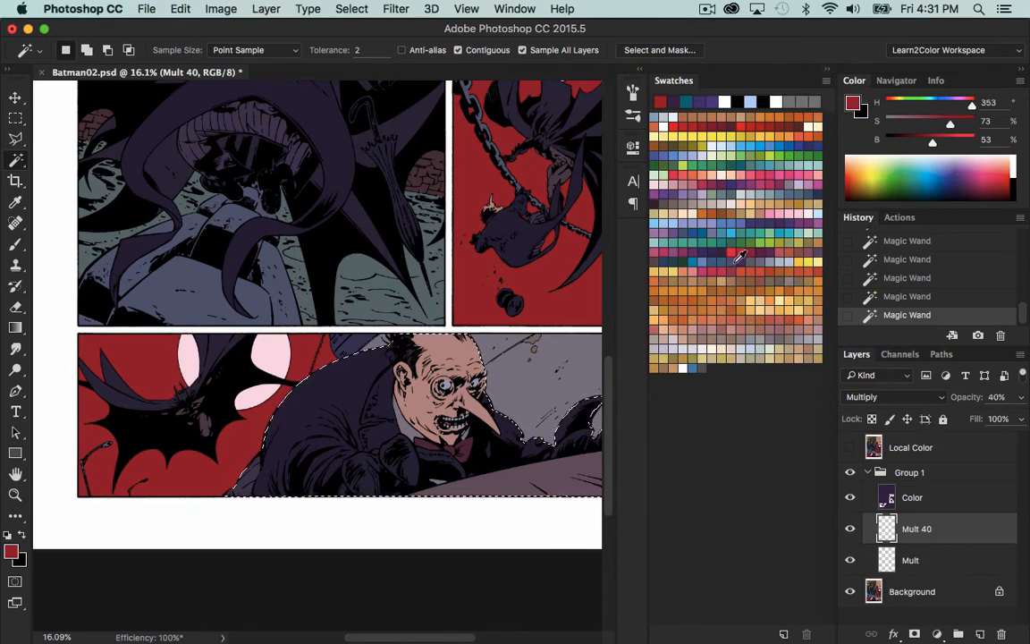
{"action": "left_click", "coordinate": [663, 231]}
{"action": "left_click", "coordinate": [828, 71]}
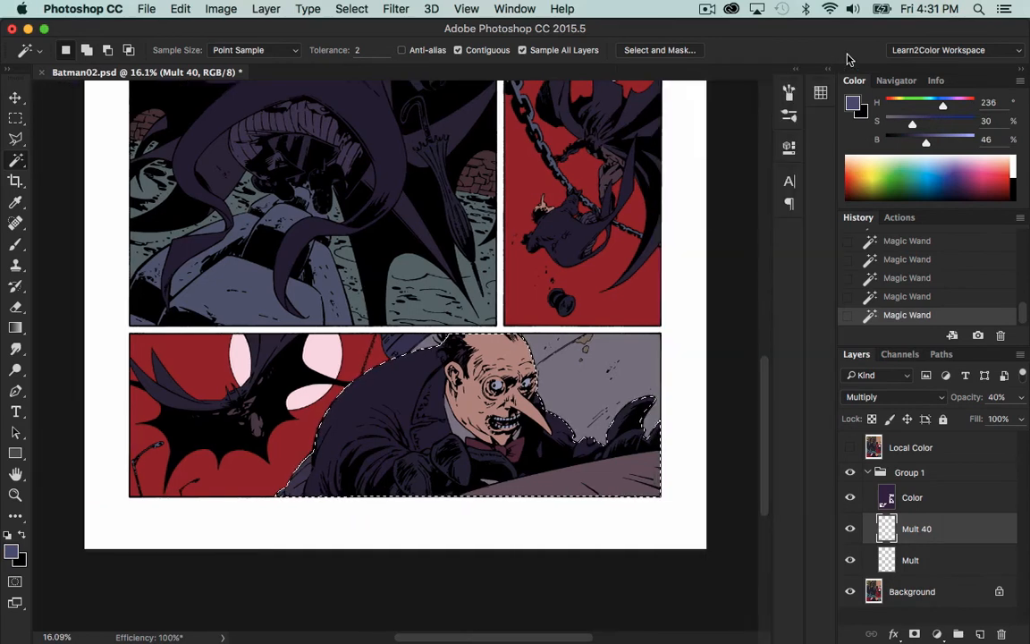
{"action": "key", "text": "alt+BackSpace"}
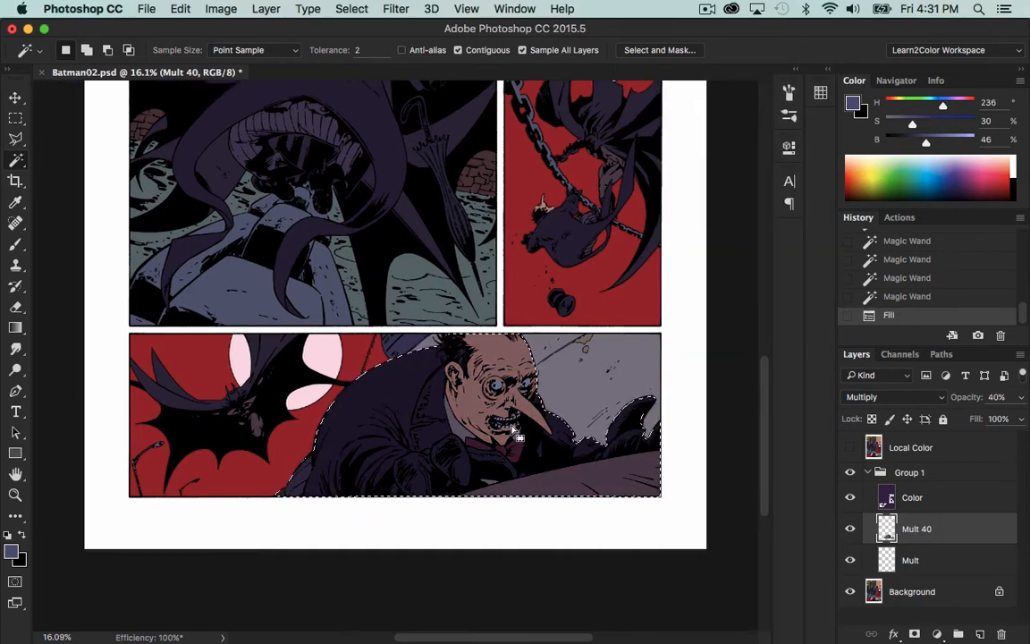
Step: Try repeated fills of the same muted blue over the Penguin selection on the Mult layer, and clear them from that layer
{"action": "left_click", "coordinate": [887, 556]}
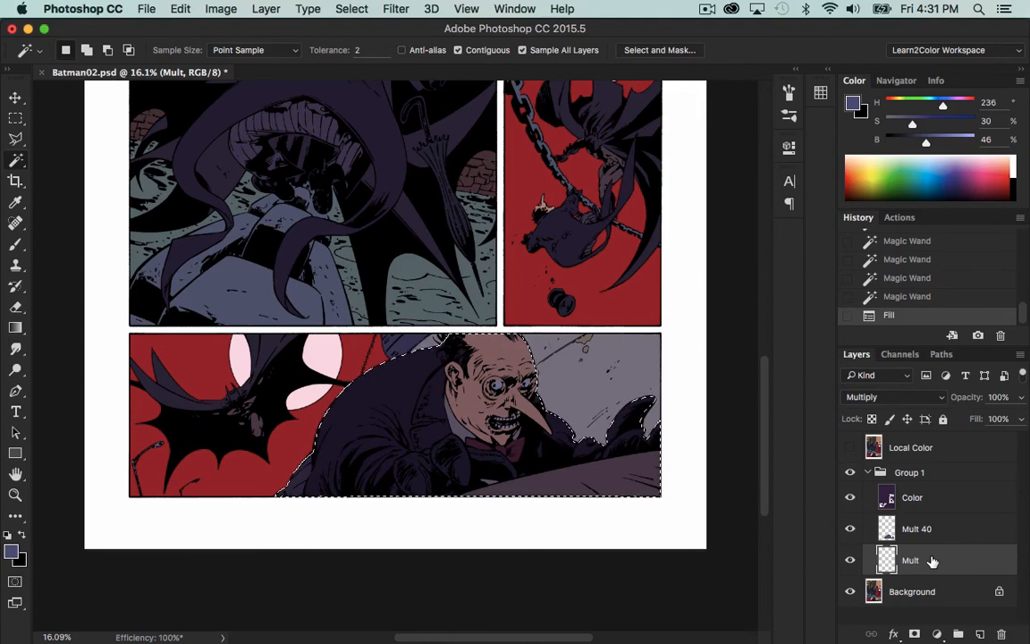
{"action": "key", "text": "alt+BackSpace"}
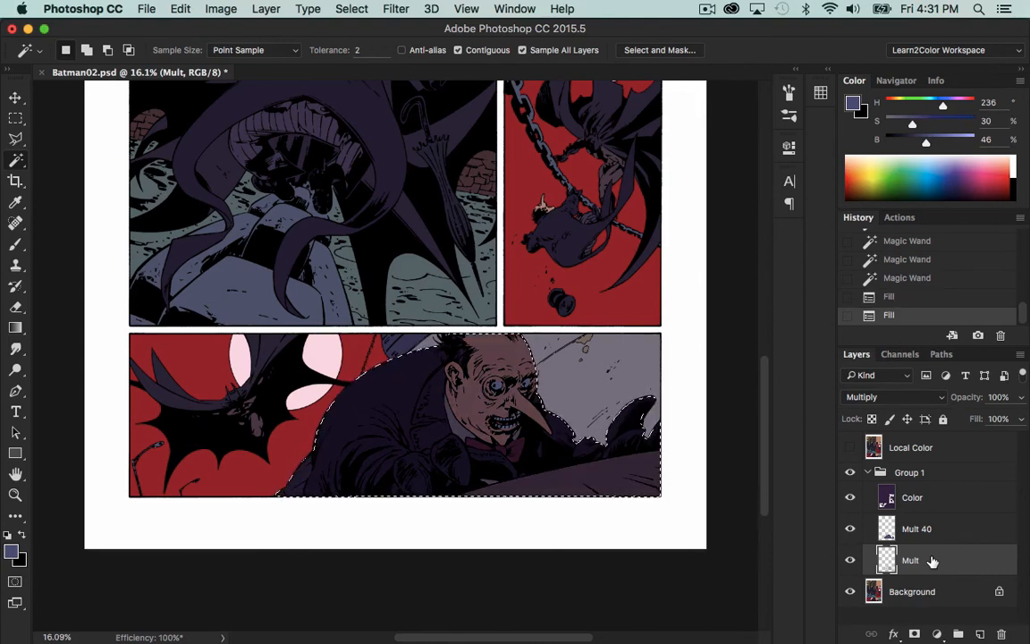
{"action": "key", "text": "alt+BackSpace"}
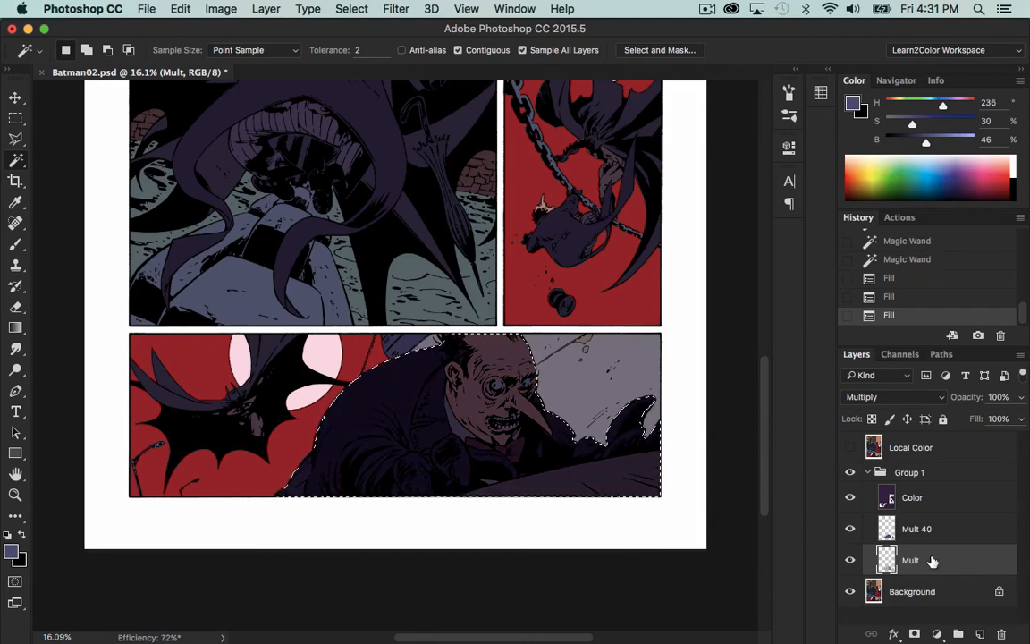
{"action": "key", "text": "ctrl+z"}
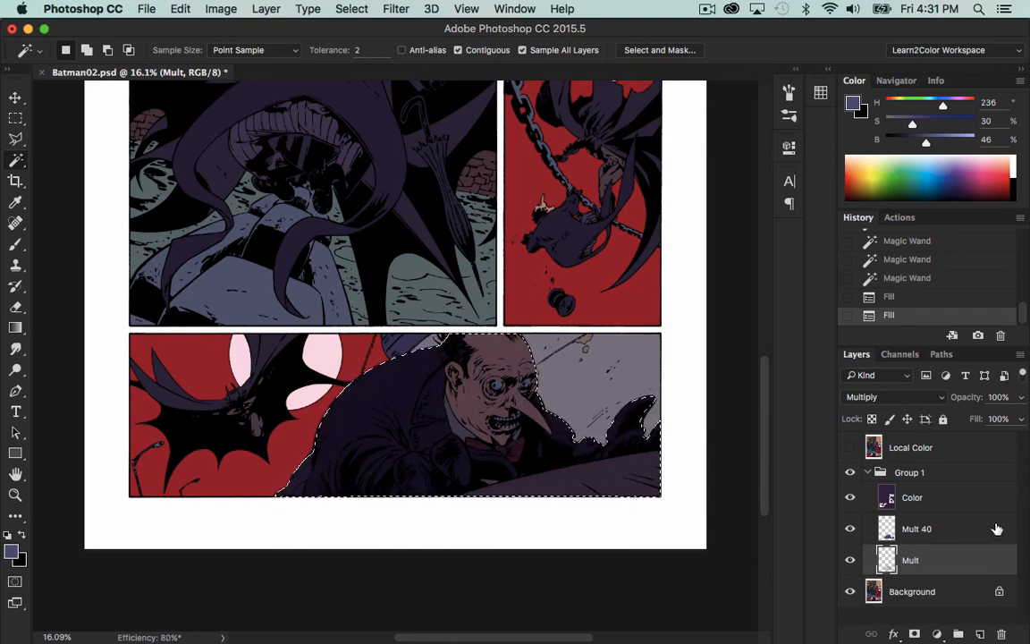
{"action": "key", "text": "alt+BackSpace"}
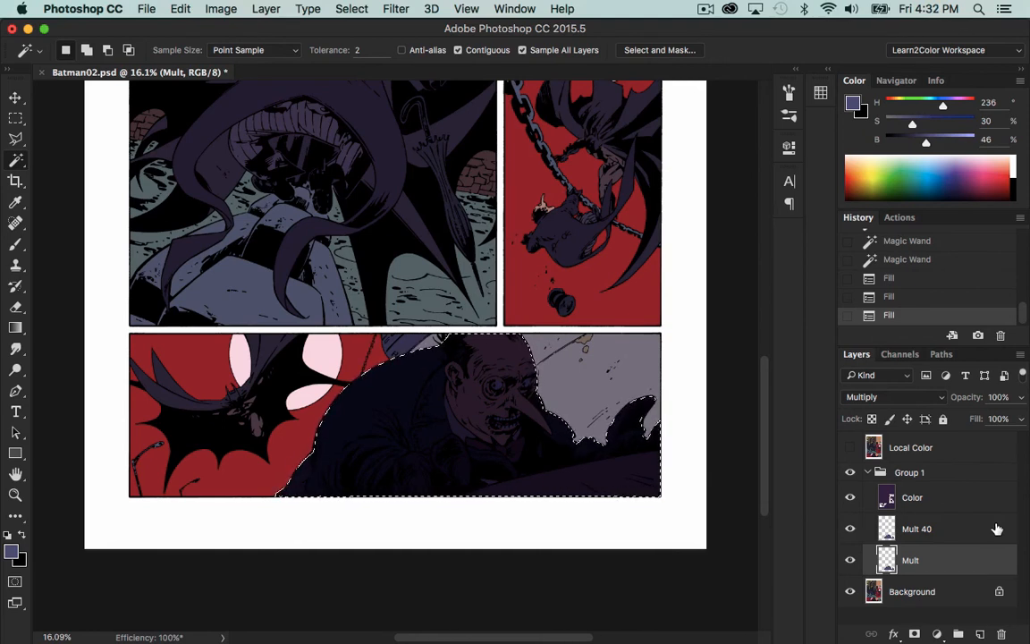
{"action": "key", "text": "Delete"}
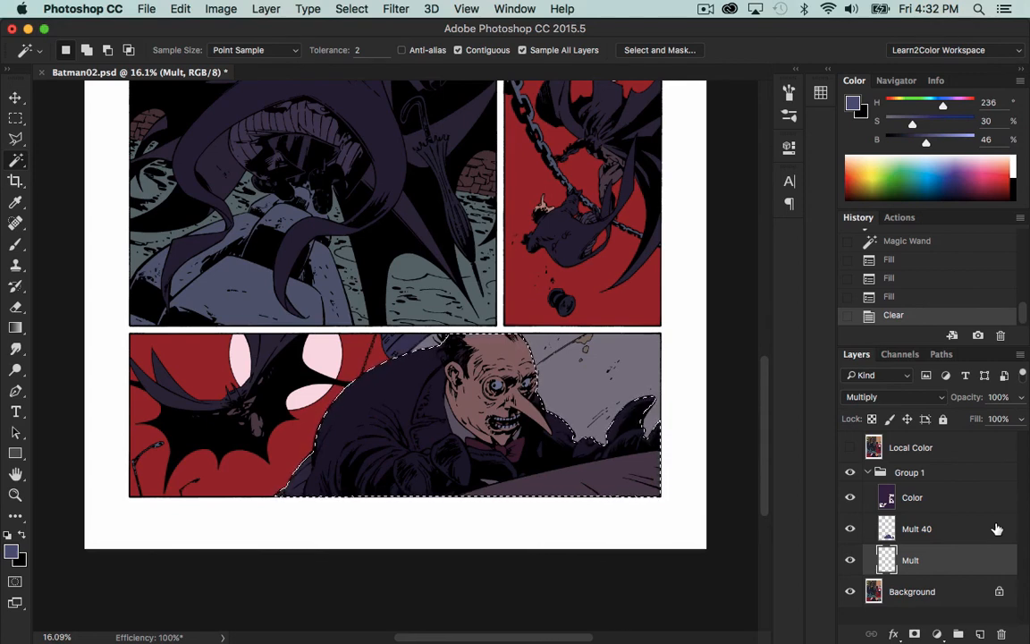
Step: Deselect the Penguin area, show the whole comic page, and collapse Group 1
{"action": "key", "text": "super+d"}
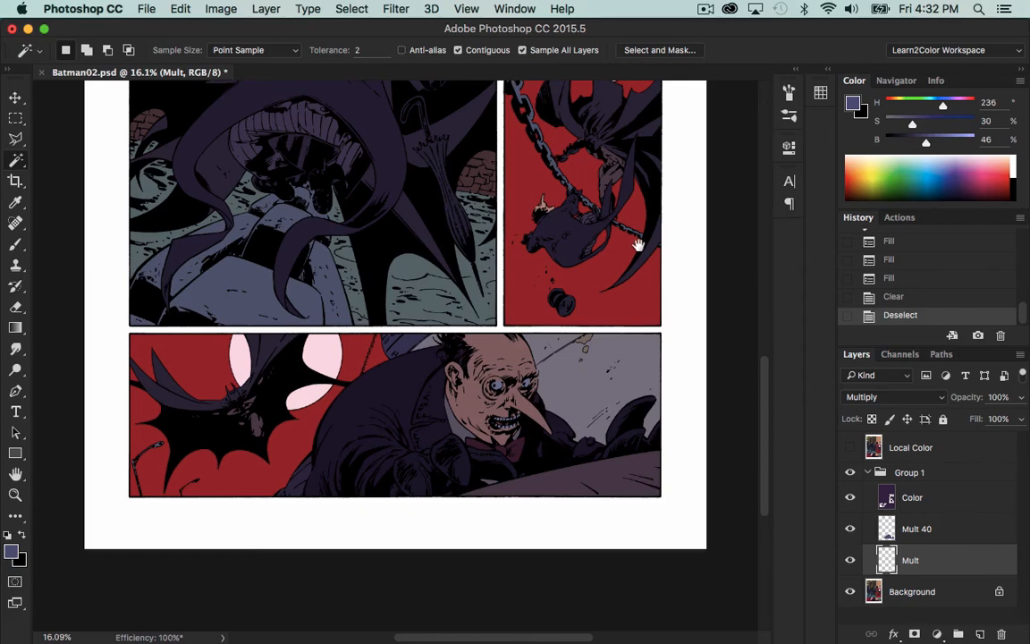
{"action": "scroll", "coordinate": [614, 364], "scroll_direction": "up", "scroll_amount": 5}
{"action": "scroll", "coordinate": [613, 363], "scroll_direction": "left", "scroll_amount": 2}
{"action": "scroll", "coordinate": [628, 418], "scroll_direction": "down", "scroll_amount": 3}
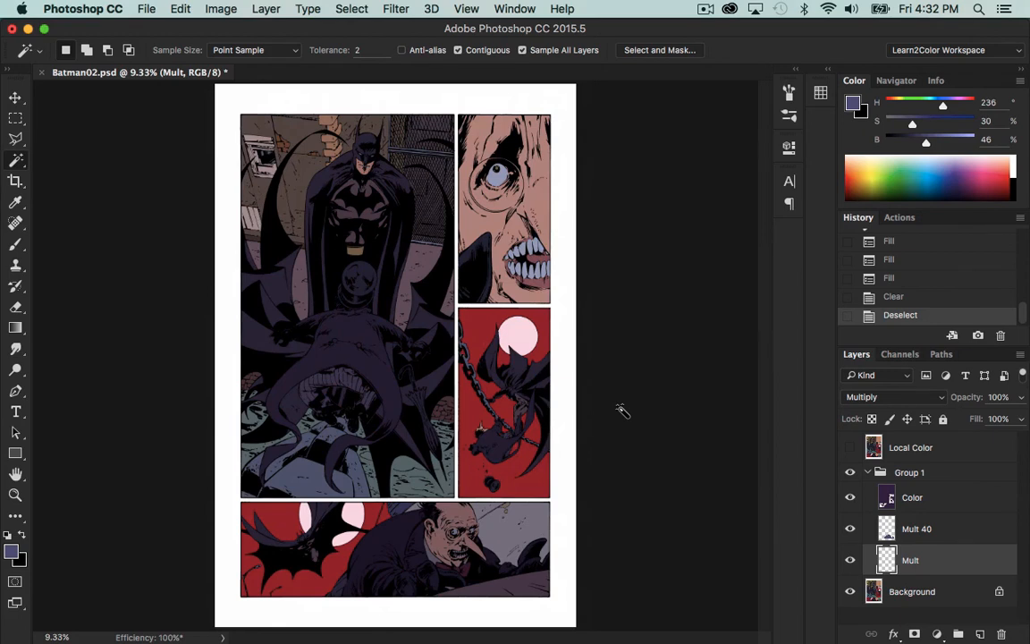
{"action": "left_click", "coordinate": [881, 471]}
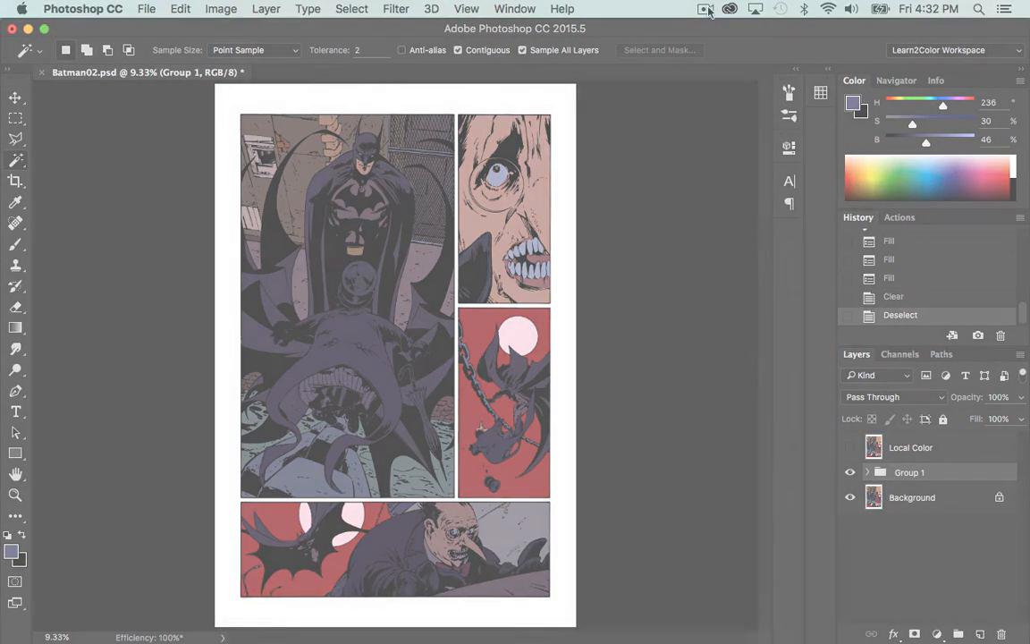
{"action": "left_click", "coordinate": [706, 9]}
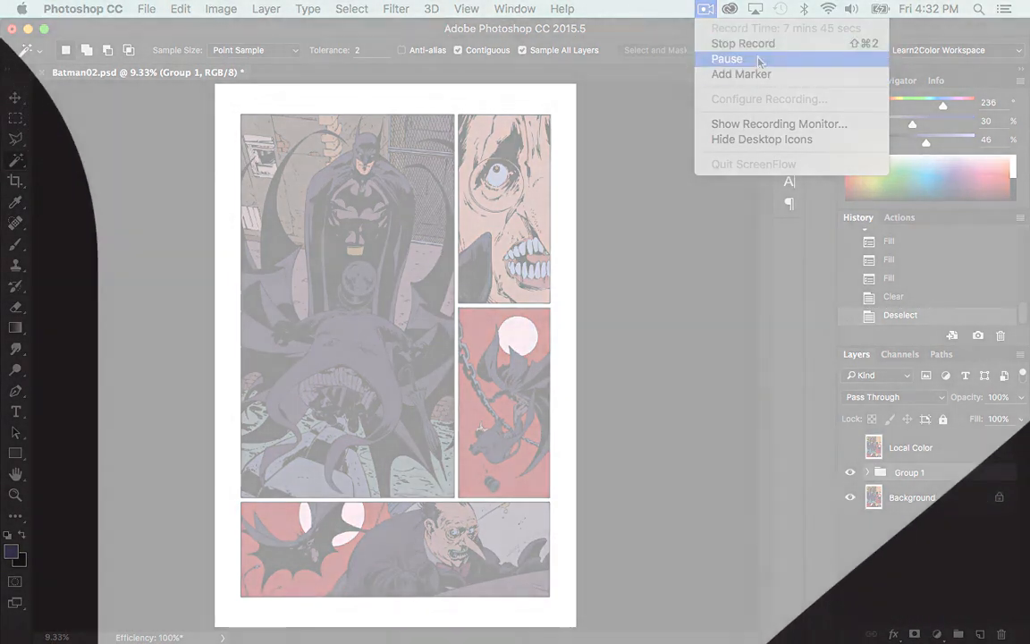